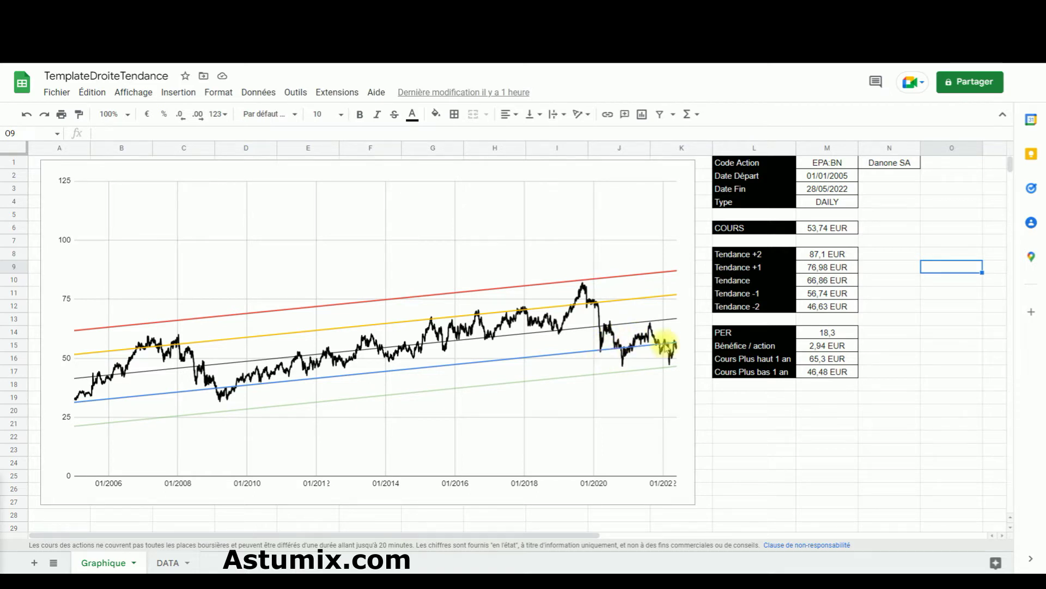
# Examine the stock code, start date, end date, type and current price cells beside the trend chart
pyautogui.click(822, 166)
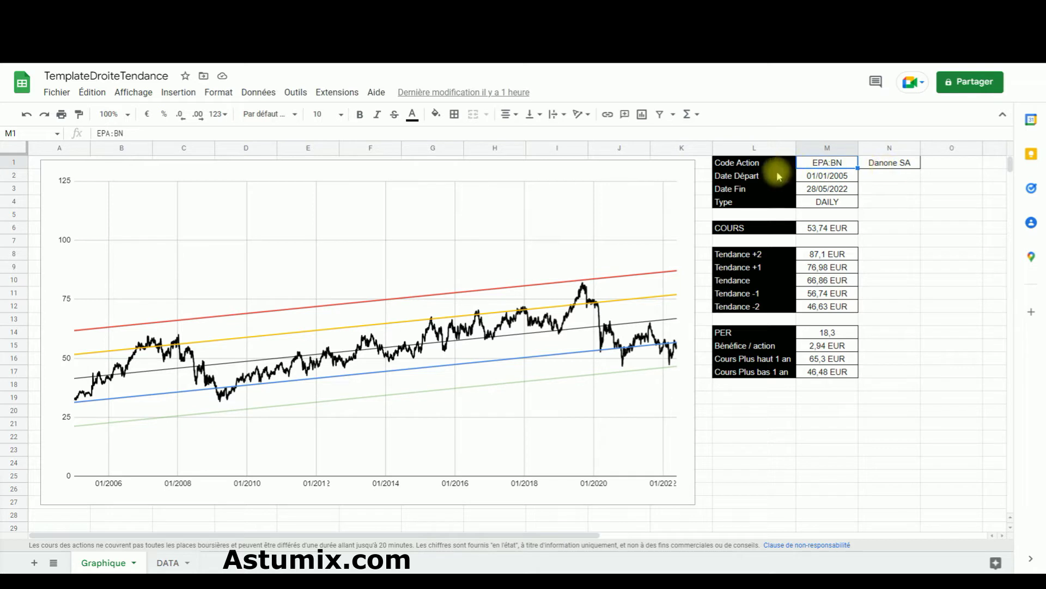
pyautogui.click(813, 176)
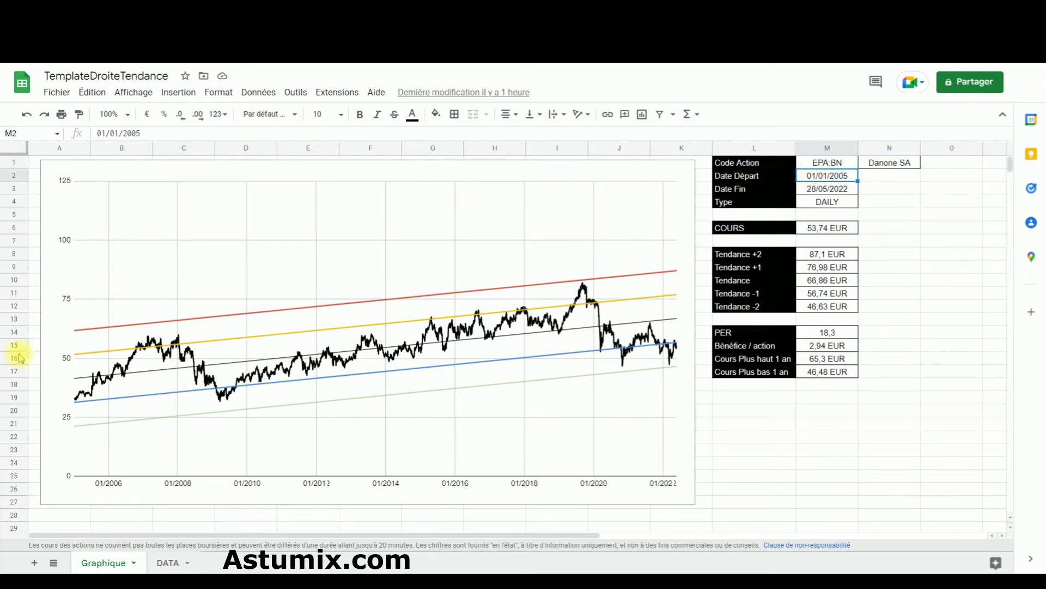
pyautogui.click(827, 195)
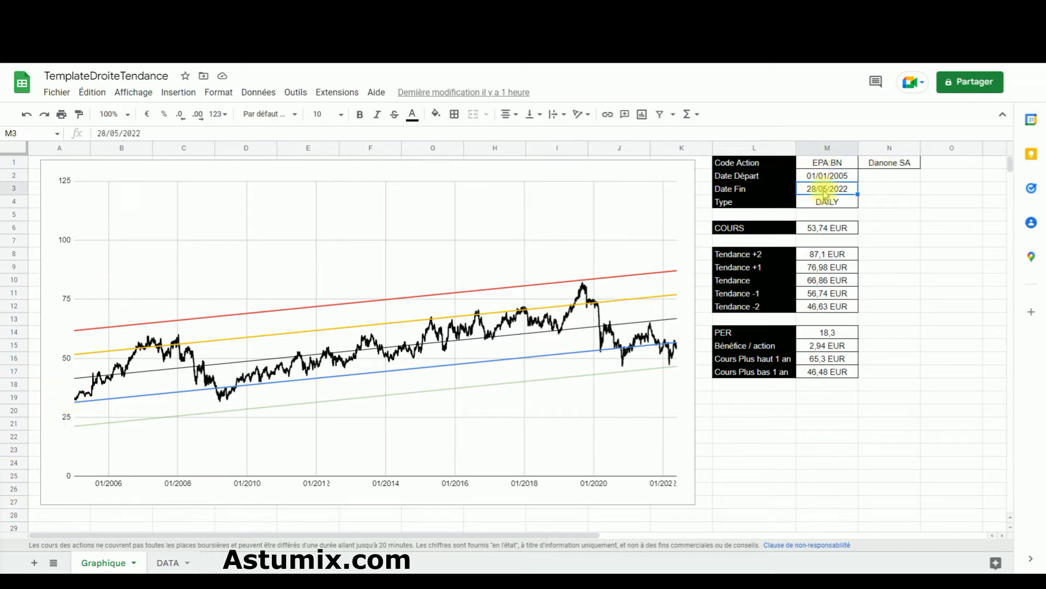
pyautogui.click(832, 205)
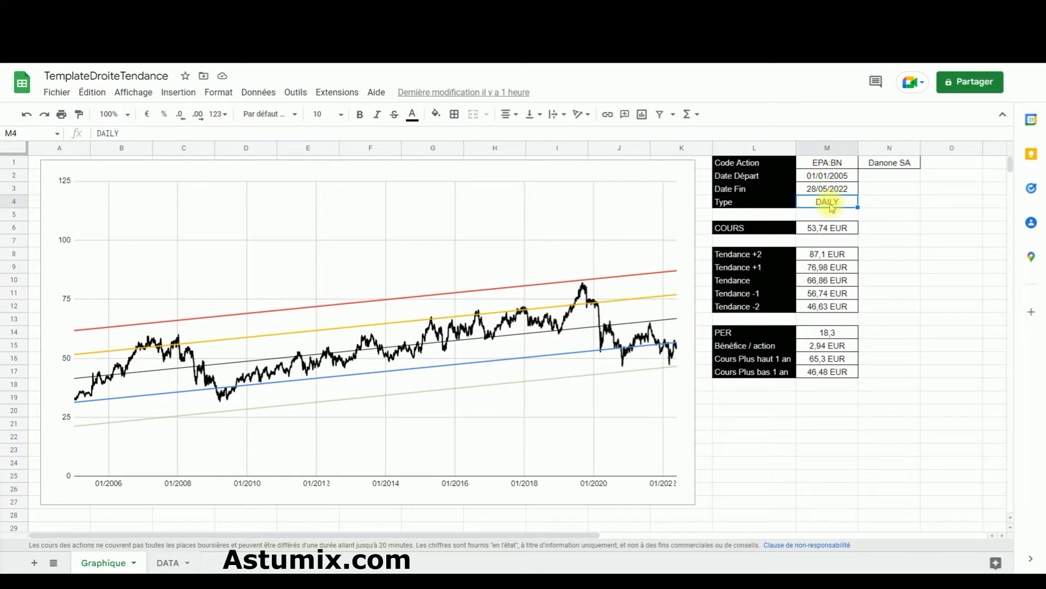
pyautogui.click(809, 232)
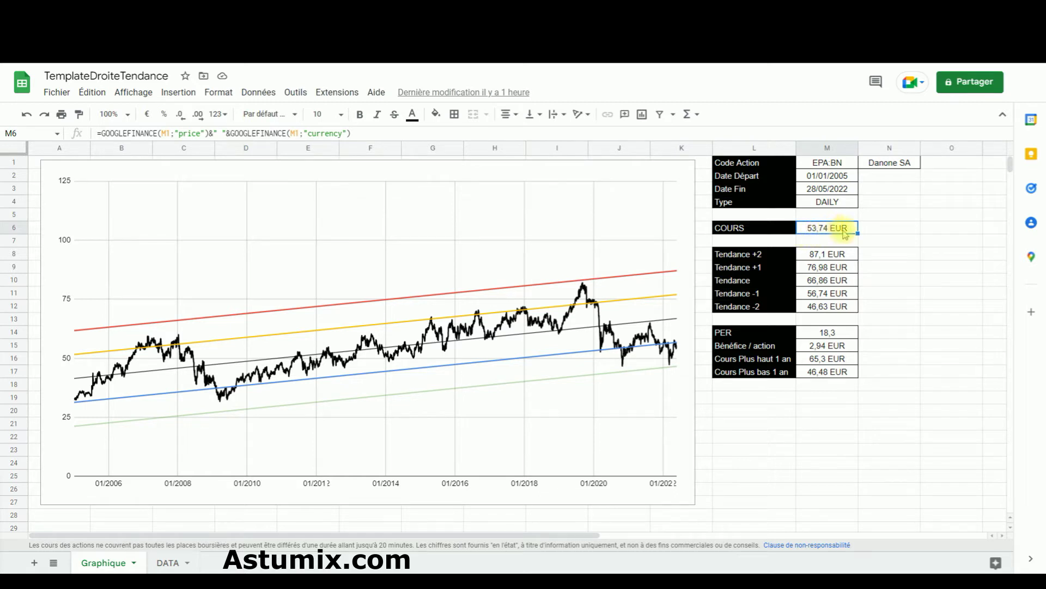
# Examine the five trend value cells, from Tendance +2 to Tendance -2, against the chart's lines
pyautogui.click(820, 257)
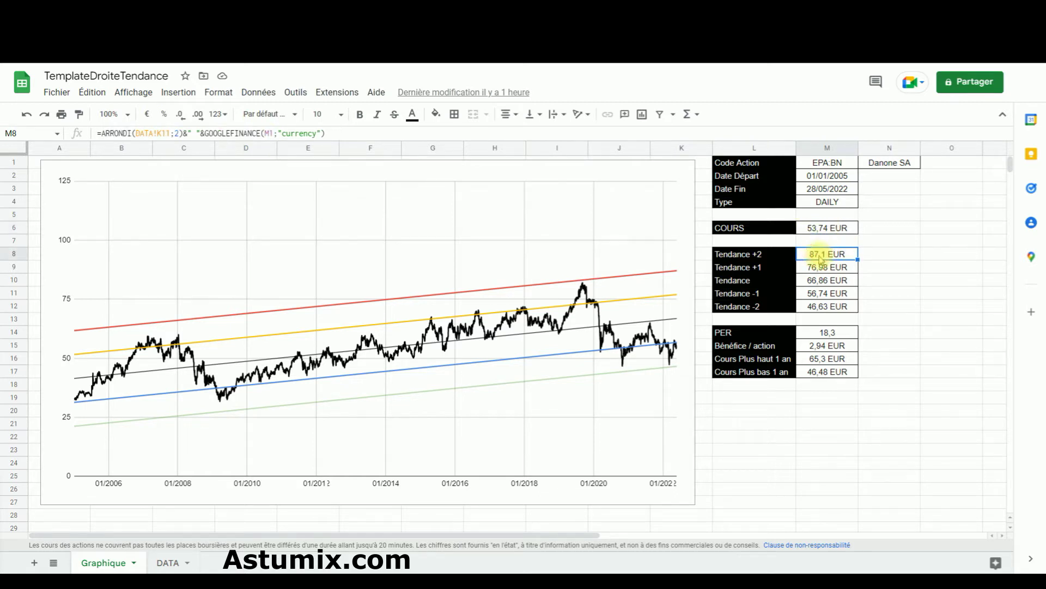
pyautogui.click(826, 268)
pyautogui.click(827, 284)
pyautogui.click(826, 255)
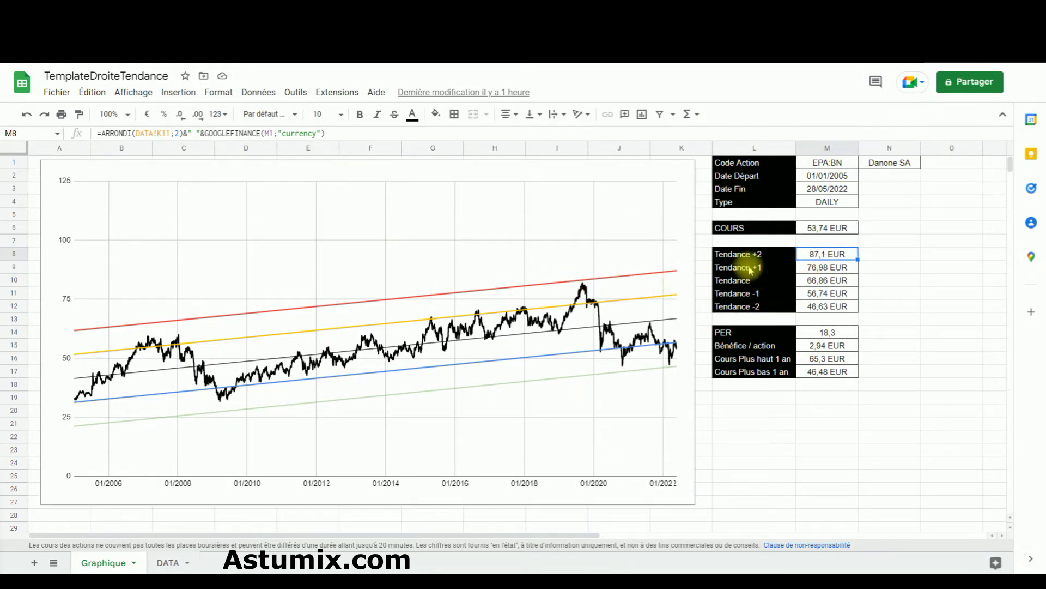
pyautogui.click(844, 268)
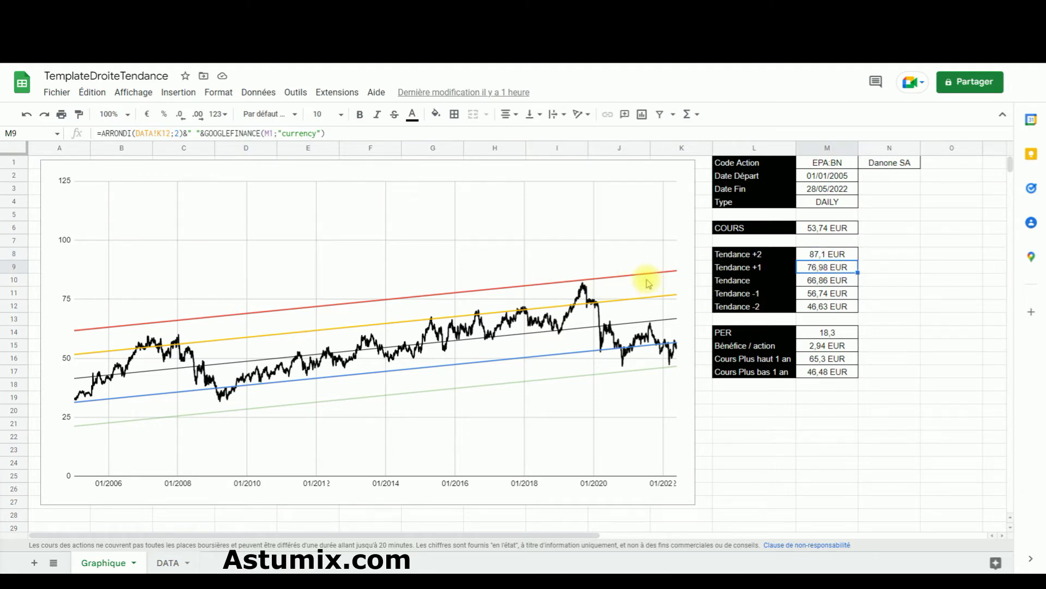
pyautogui.click(833, 282)
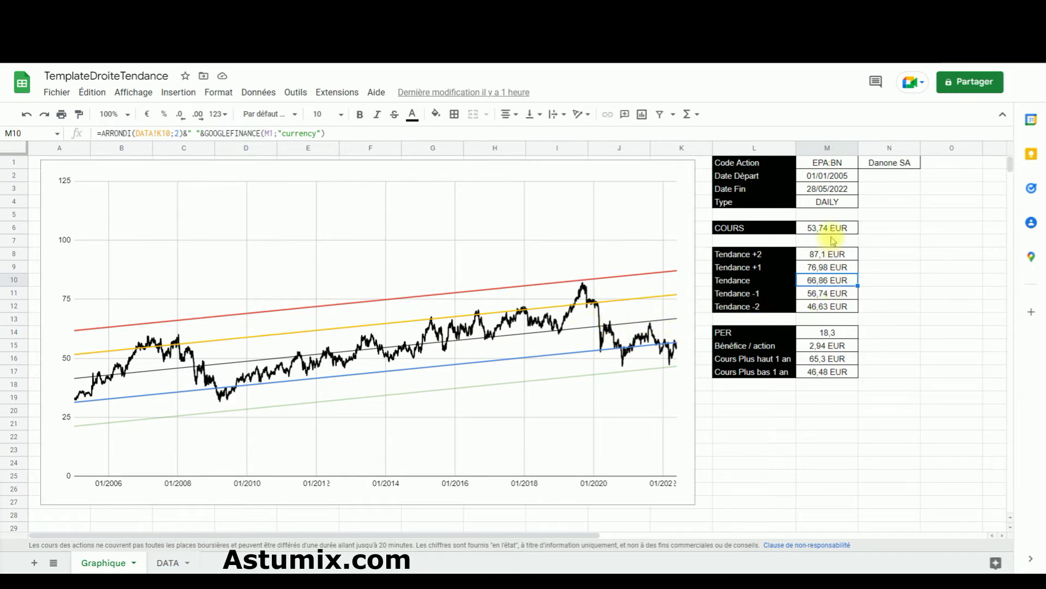
pyautogui.click(811, 296)
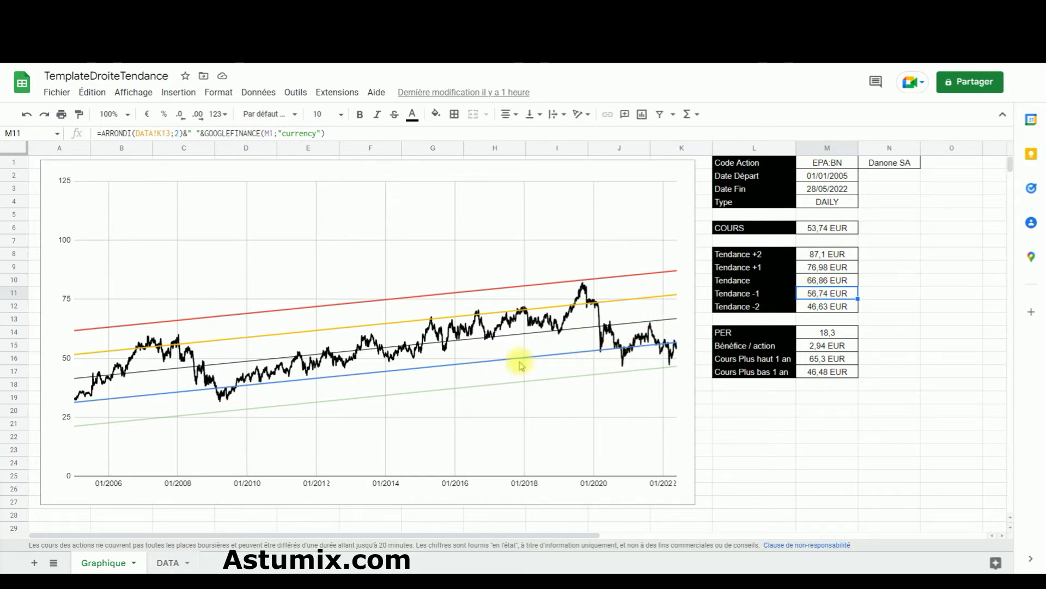
pyautogui.click(831, 305)
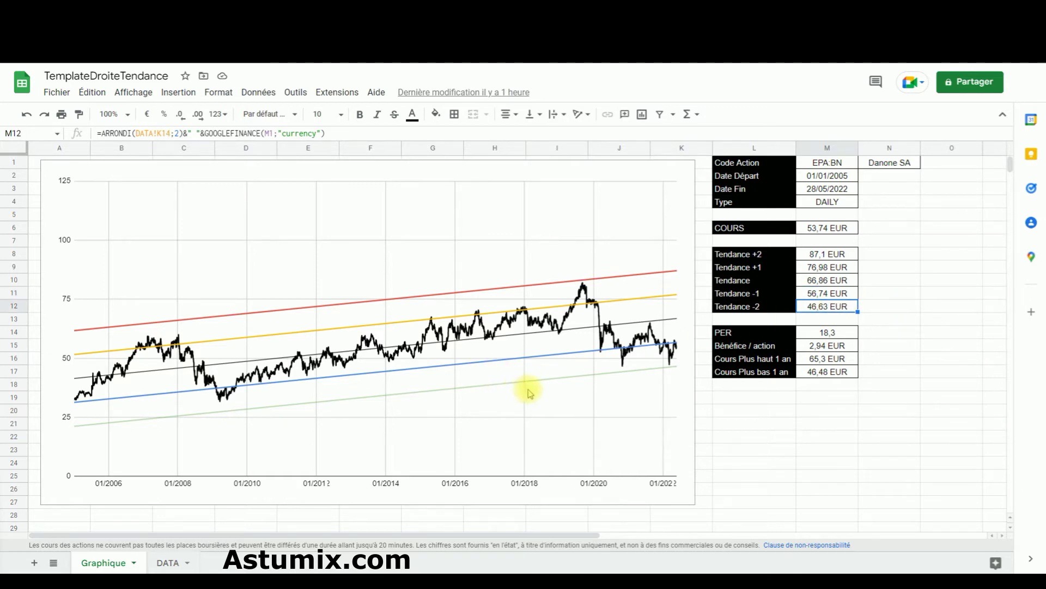
# Examine the PER, earnings per share and one-year highest price rows below the trend values
pyautogui.click(834, 333)
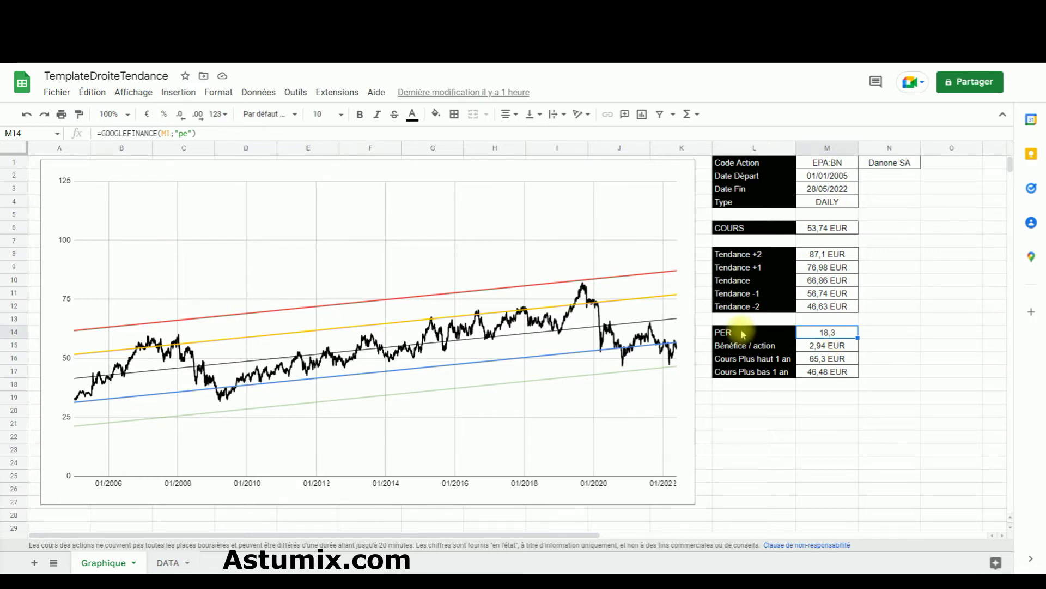
pyautogui.click(751, 345)
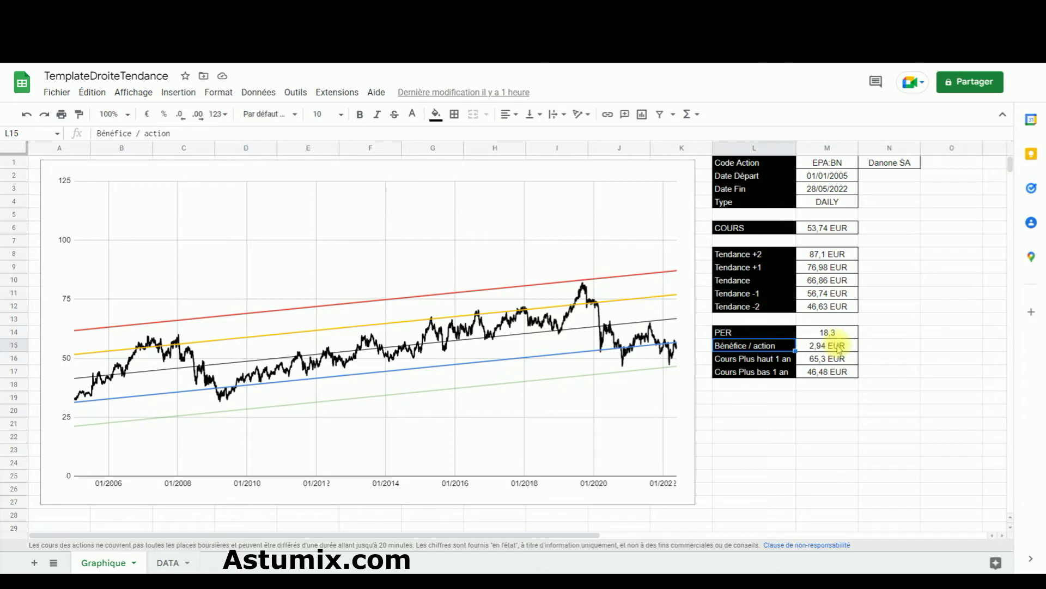
pyautogui.click(779, 360)
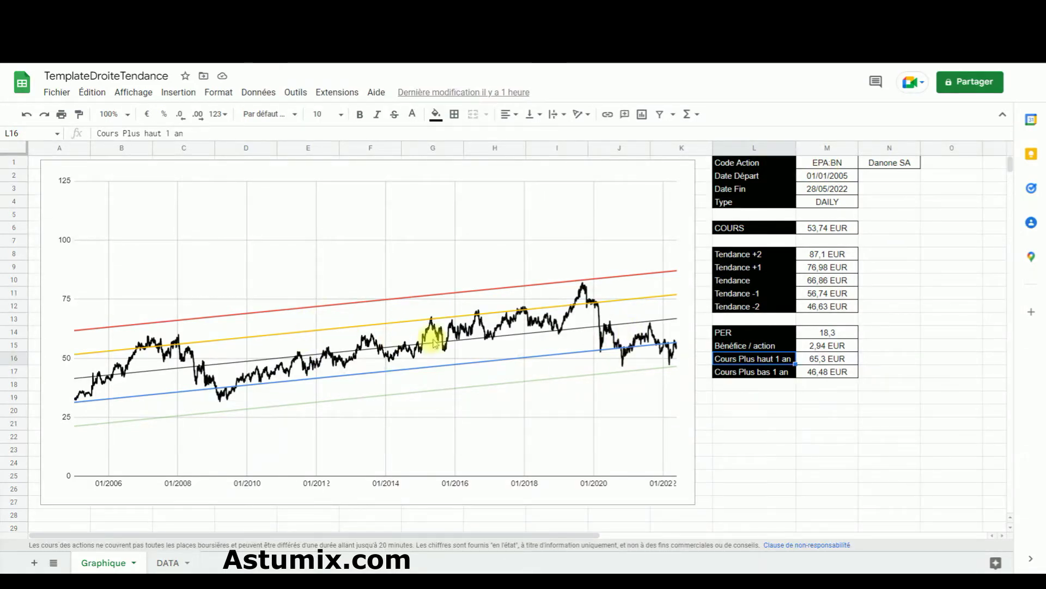
# Set the start date (Date Départ) to 01/01/2012
pyautogui.click(817, 164)
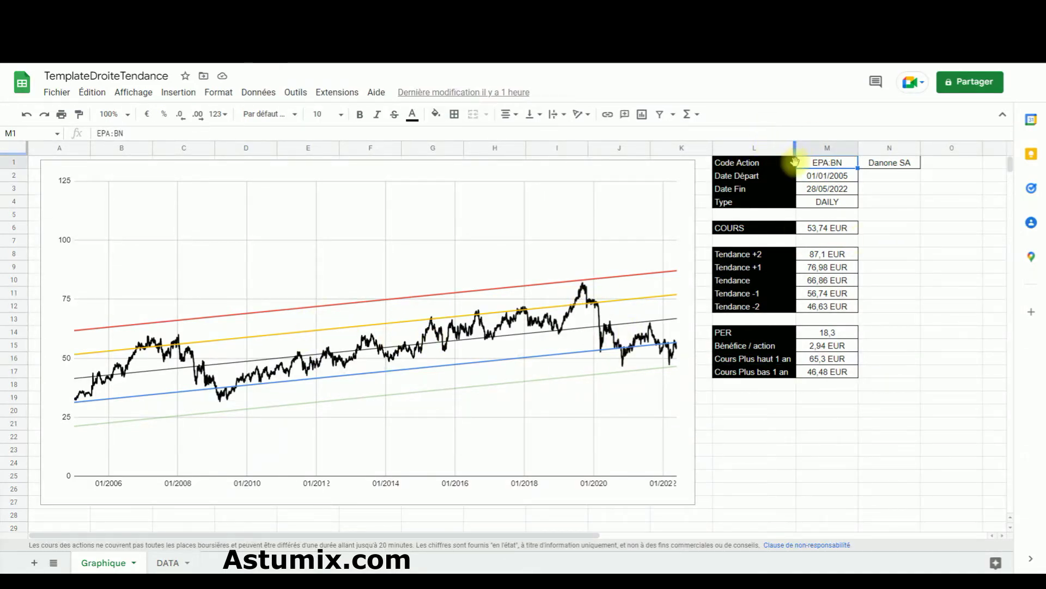
pyautogui.click(820, 176)
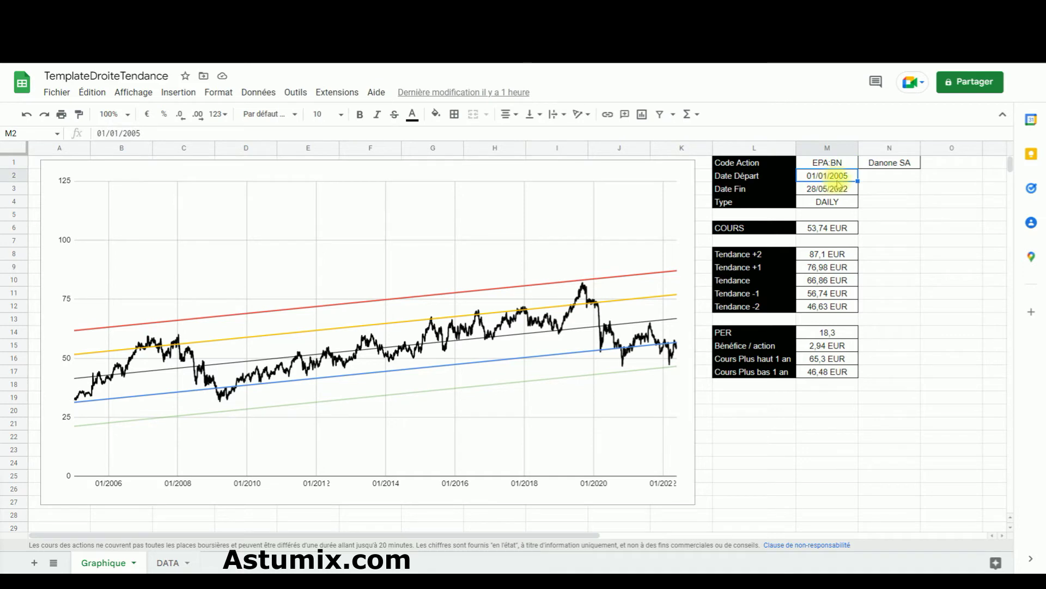
pyautogui.moveTo(140, 133); pyautogui.dragTo(130, 133)
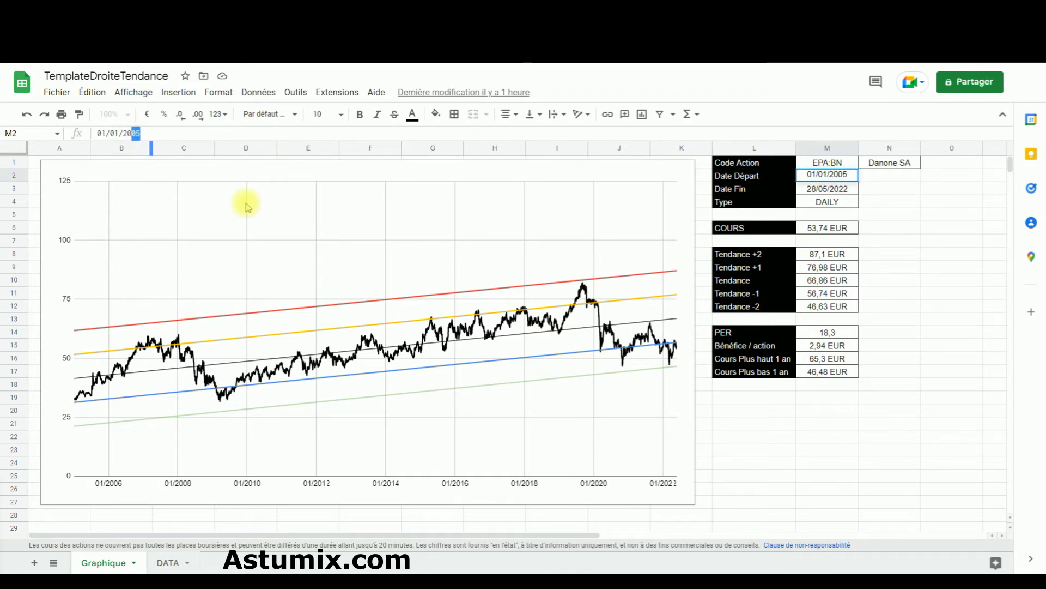
pyautogui.write('12')
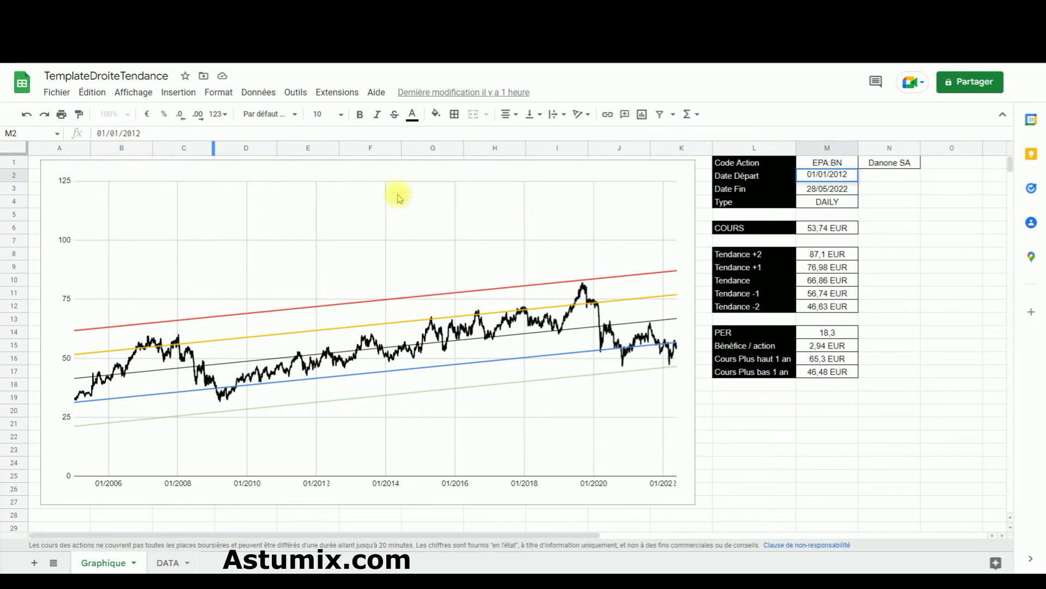
pyautogui.click(840, 195)
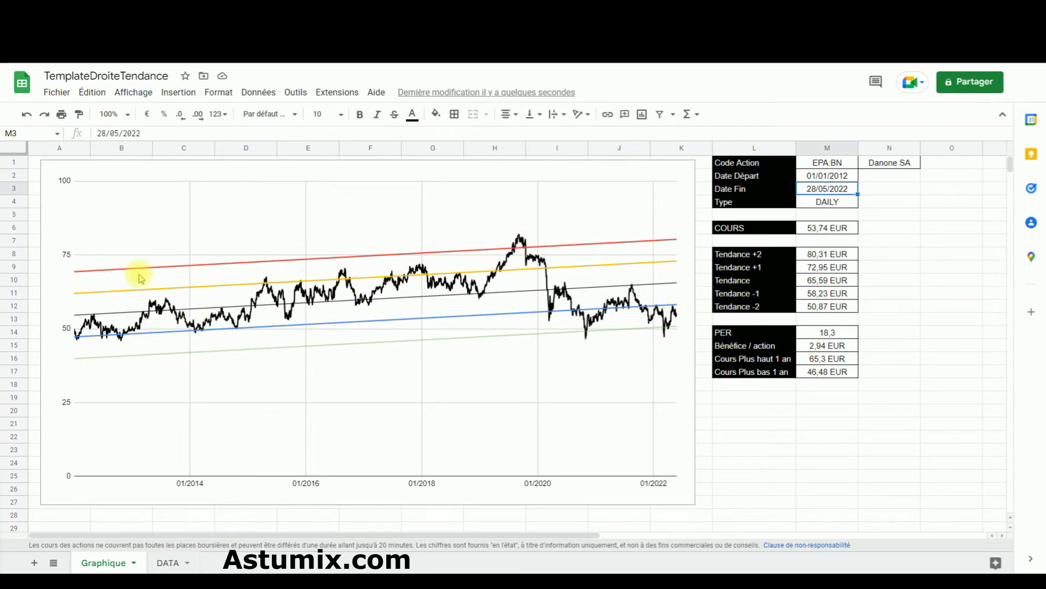
# Set the data interval (Type) to Weekly
pyautogui.click(827, 206)
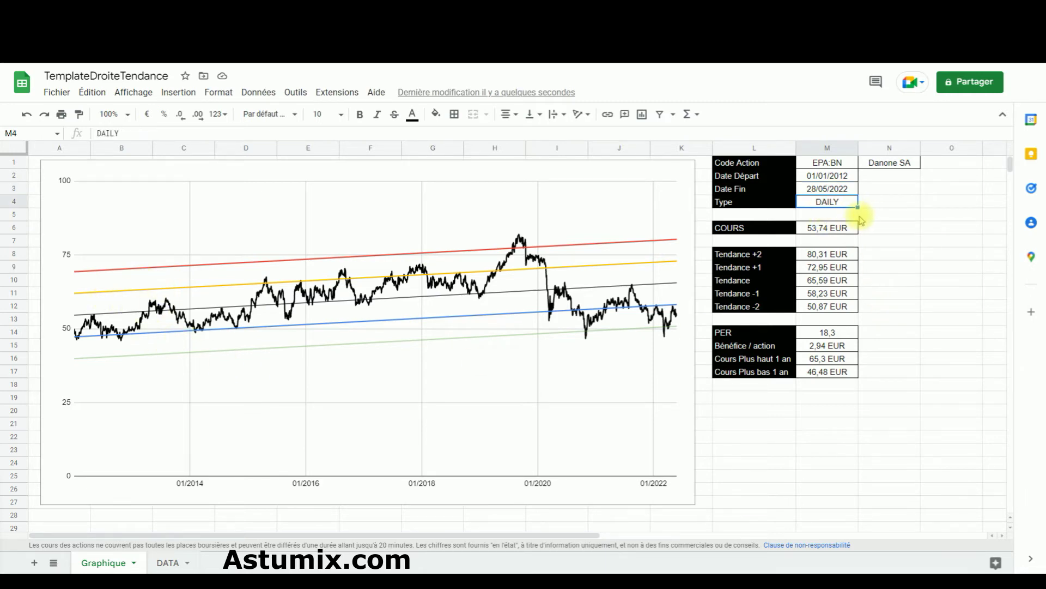
pyautogui.write('W')
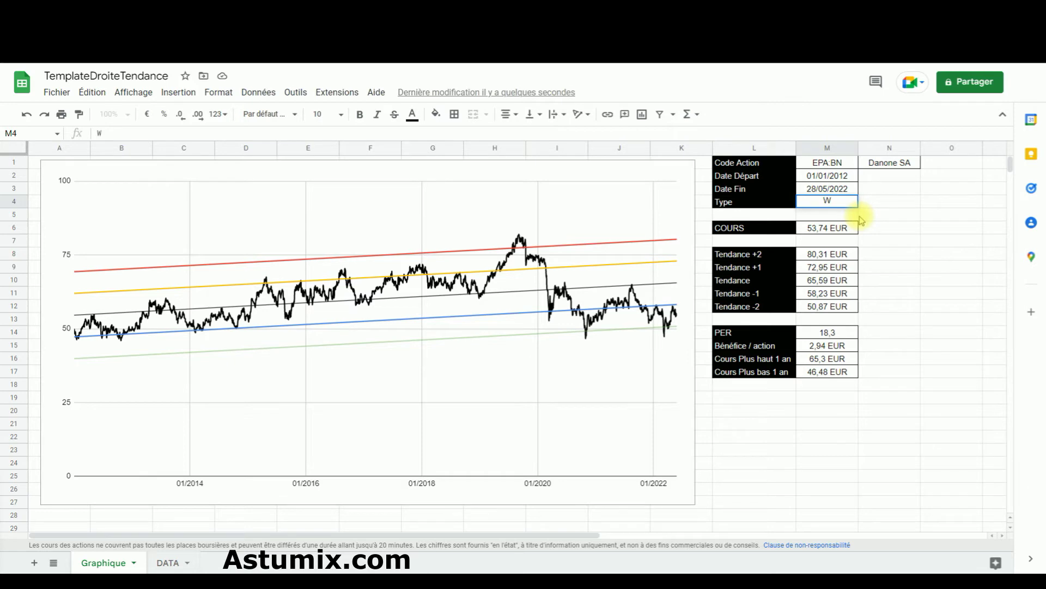
pyautogui.write('eekly')
pyautogui.press('Return')
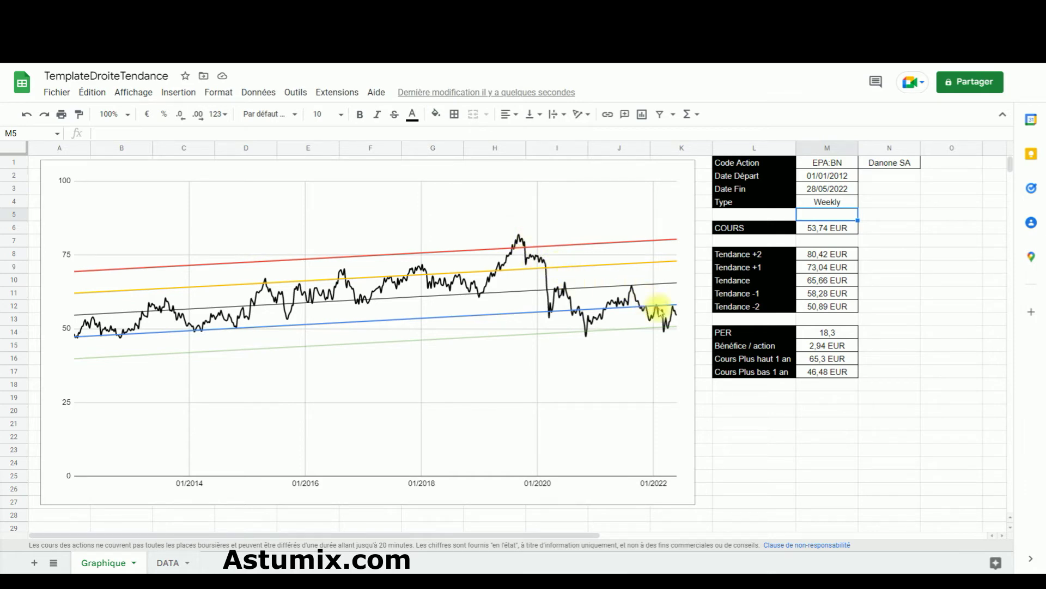
# Review the four input cells for the stock code, start date, end date and type
pyautogui.click(826, 202)
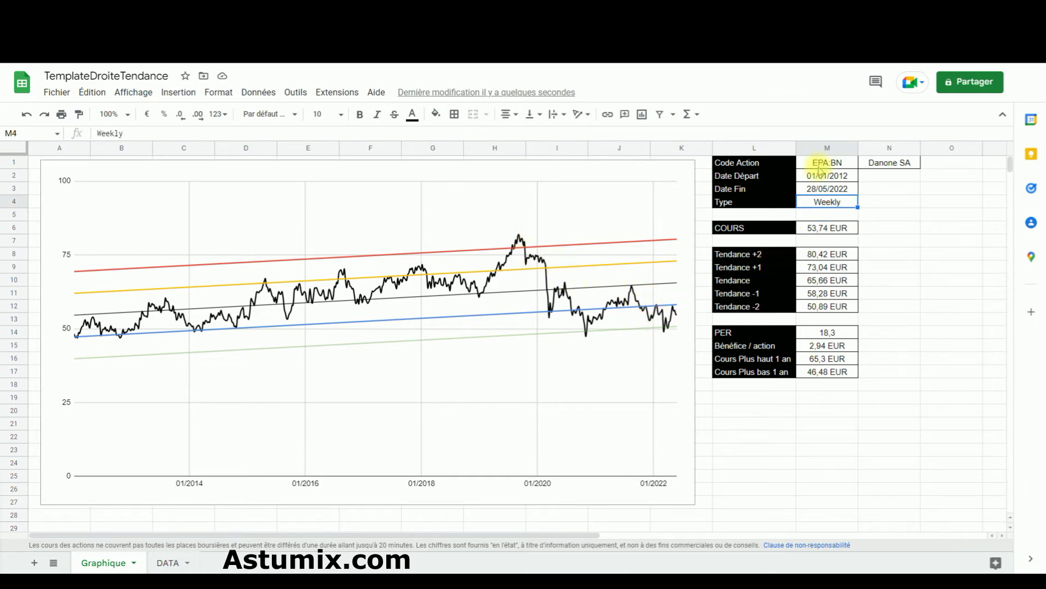
pyautogui.click(820, 165)
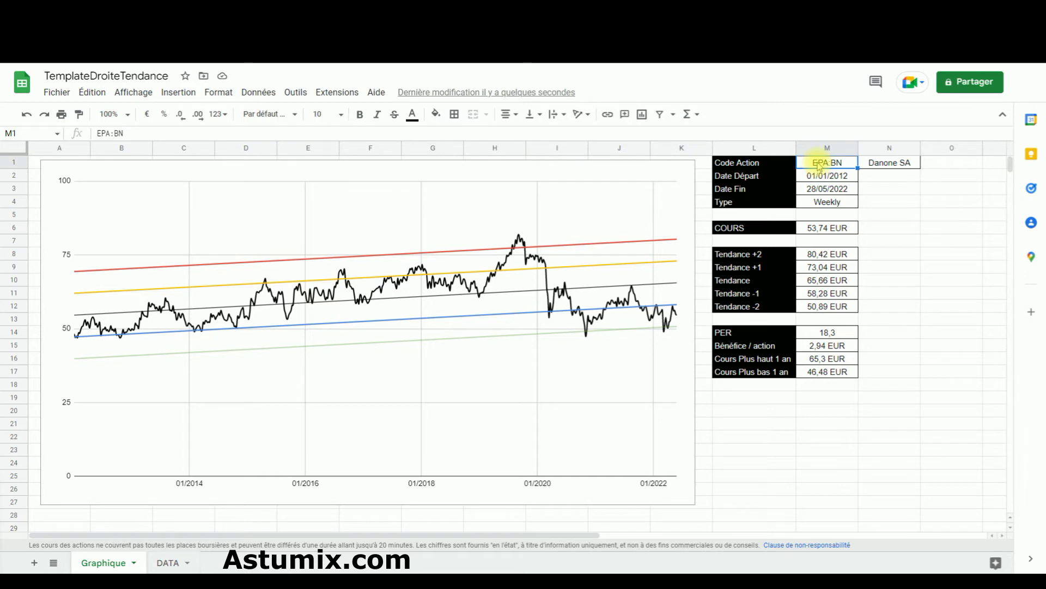
pyautogui.click(823, 176)
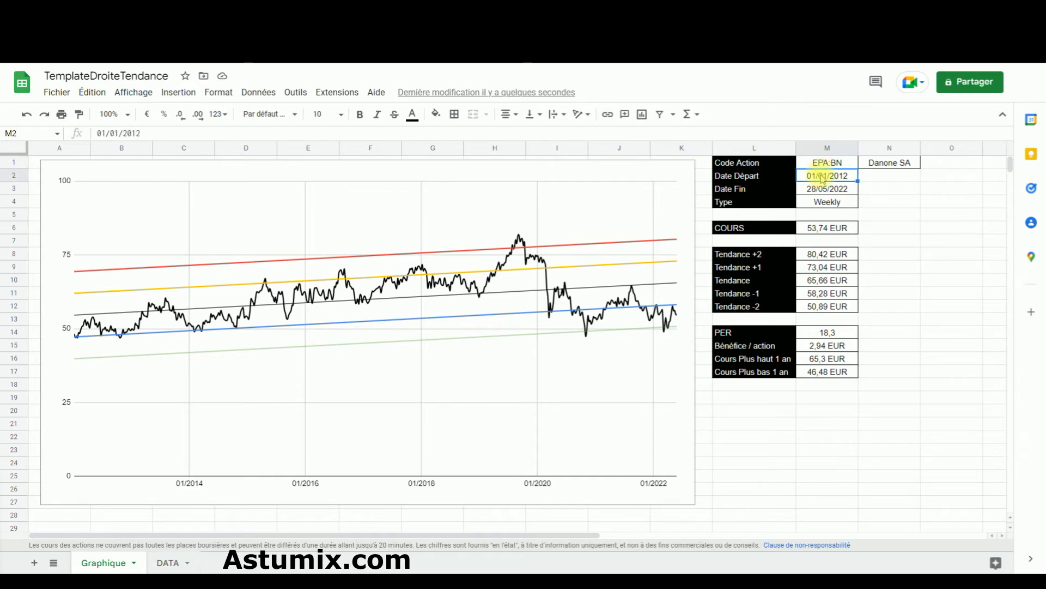
pyautogui.click(823, 189)
pyautogui.click(837, 202)
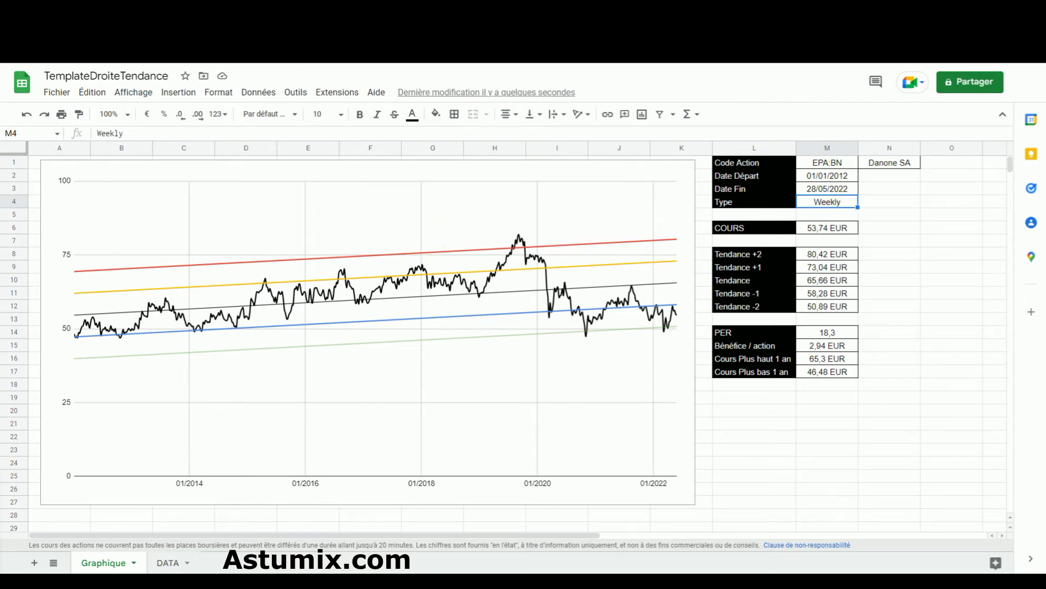
# Switch to Google Finance and open the TotalEnergies quote to look up its stock code
pyautogui.hotkey('ctrl', 'Tab')
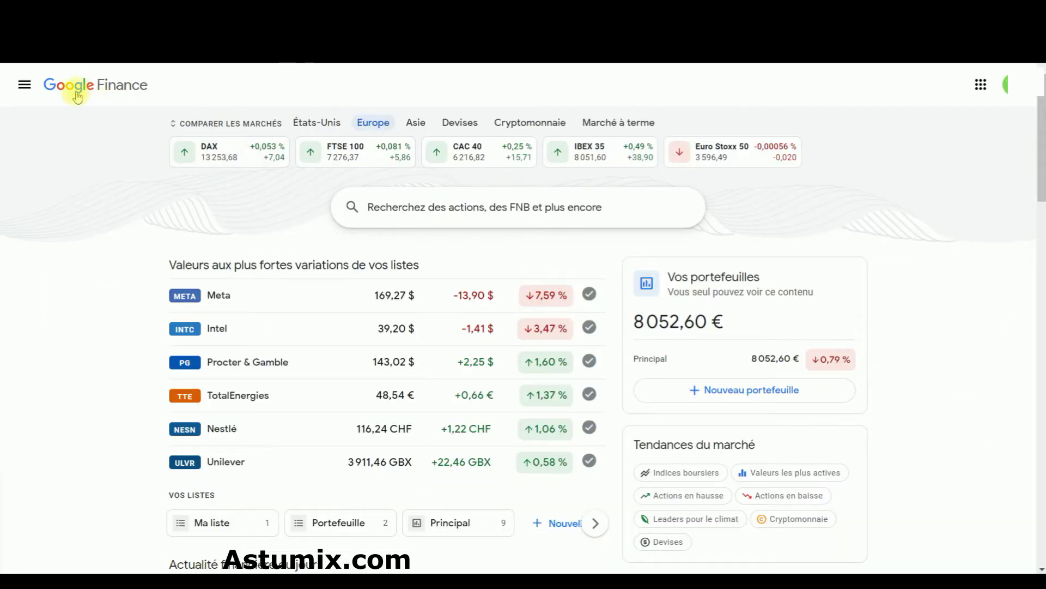
pyautogui.click(384, 207)
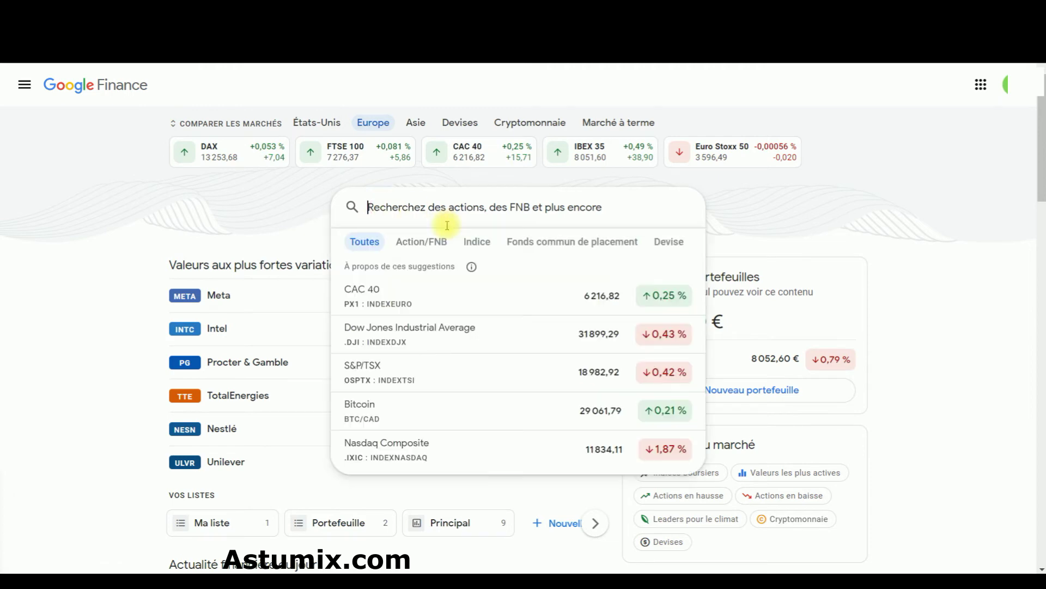
pyautogui.click(222, 401)
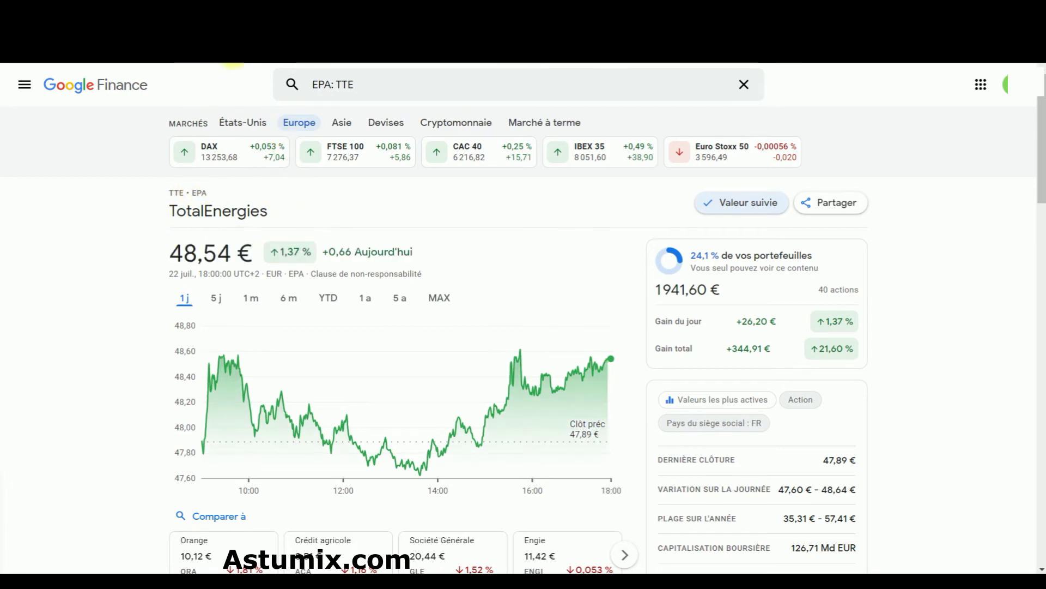
# Return to the trend-line spreadsheet in Google Sheets and change the stock code (Code Action) to EPA:TTE
pyautogui.click(327, 57)
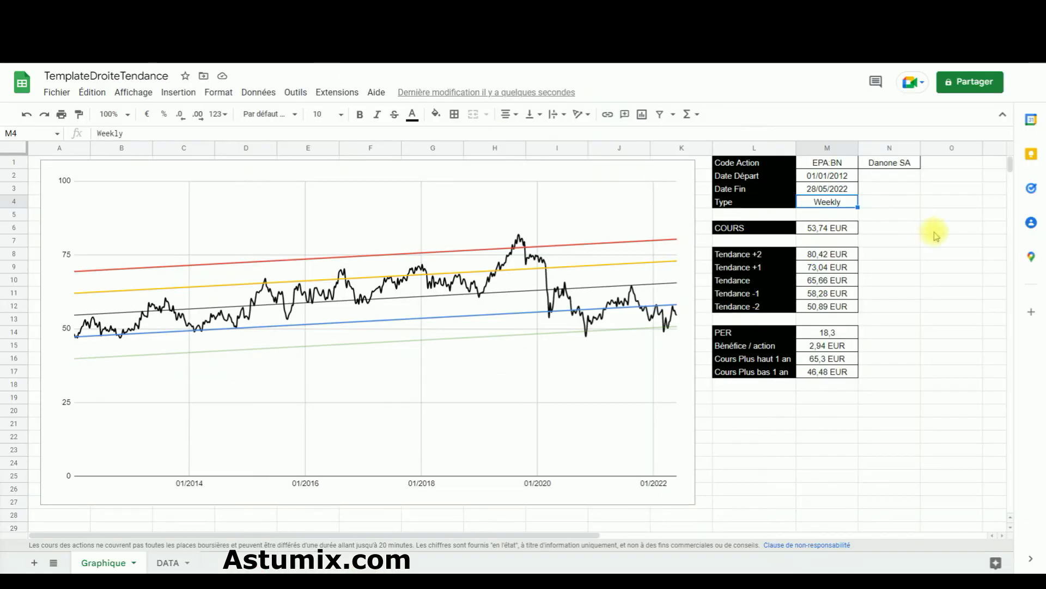
pyautogui.click(814, 164)
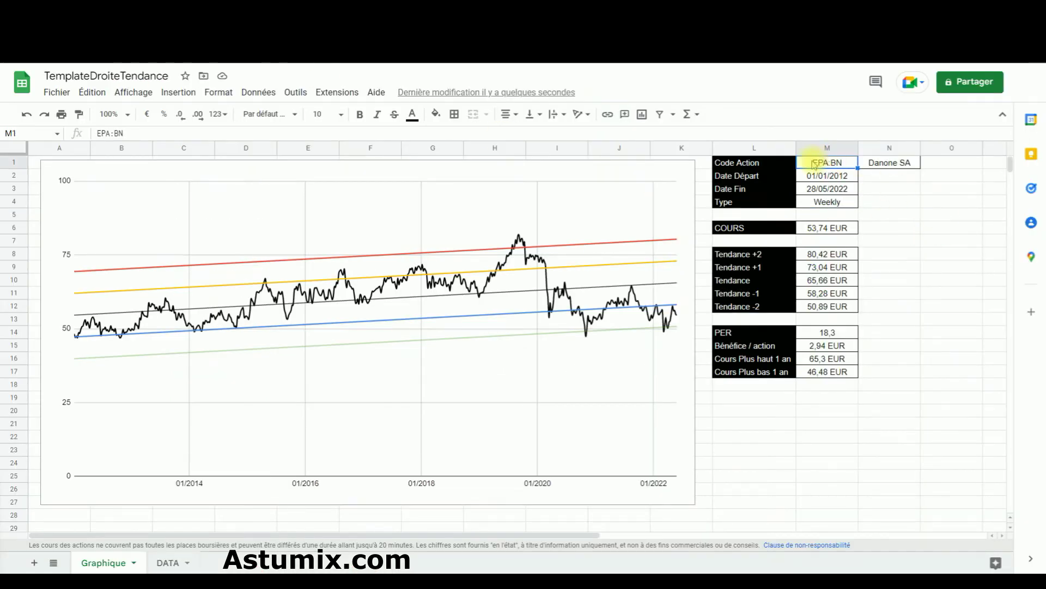
pyautogui.doubleClick(846, 162)
pyautogui.press('BackSpace')
pyautogui.write('T')
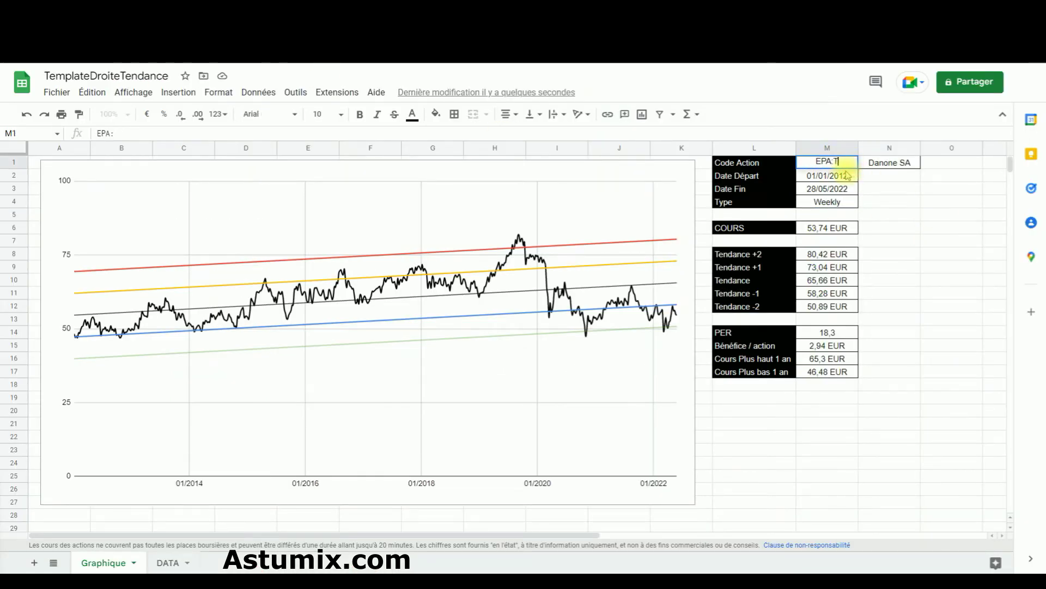
pyautogui.write('TE')
pyautogui.press('Return')
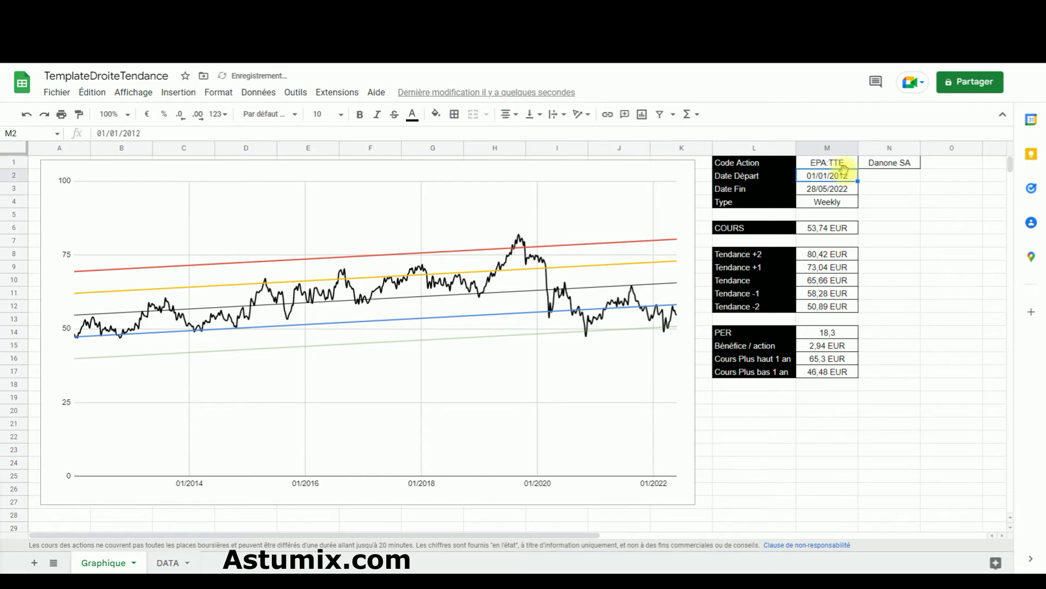
# Inspect the company name and PER formula cells for the new stock code
pyautogui.click(885, 163)
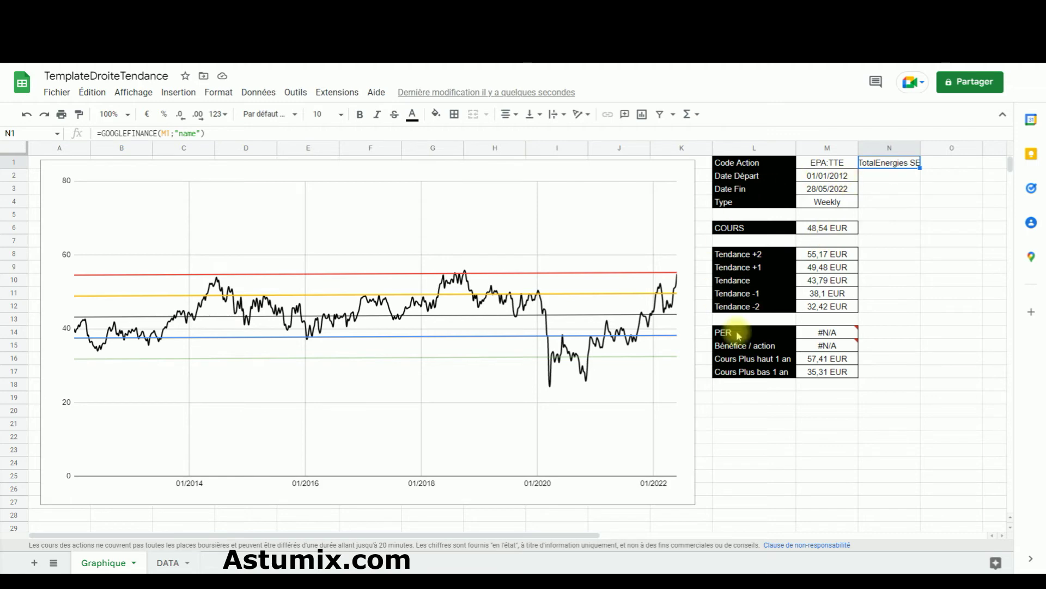
pyautogui.click(823, 333)
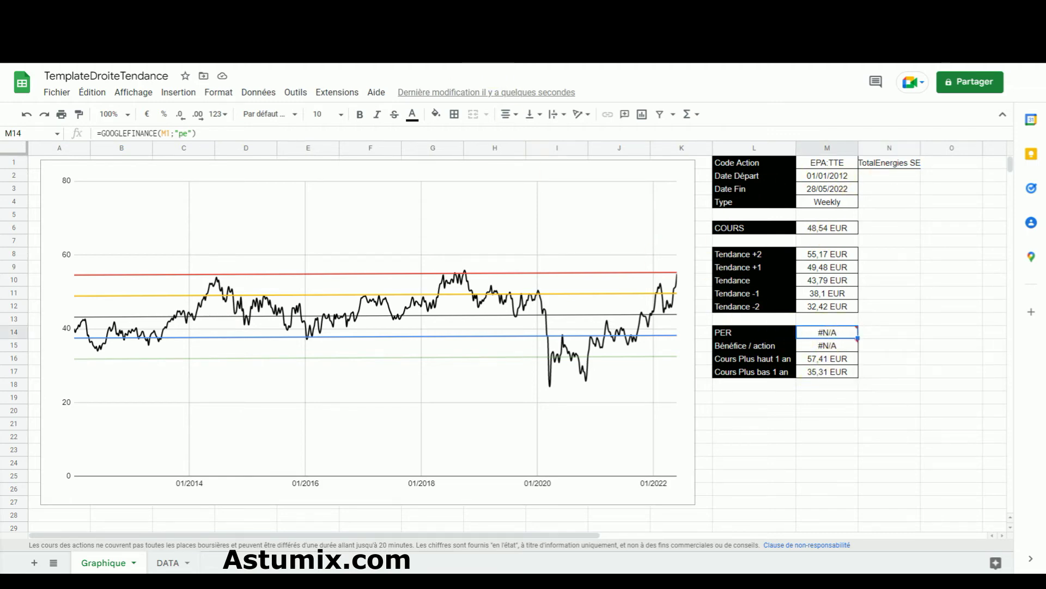
# Inspect the Bénéfice / action formula and compare it with TotalEnergies' price/earnings ratio in Google Finance before returning to the spreadsheet
pyautogui.click(831, 348)
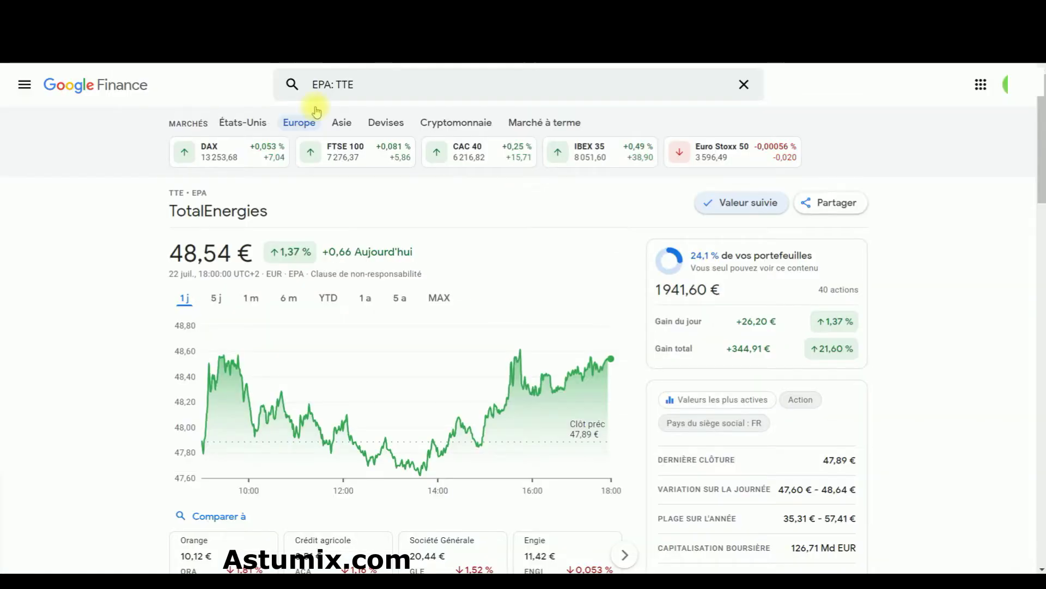
pyautogui.scroll(-5, 396, 314)
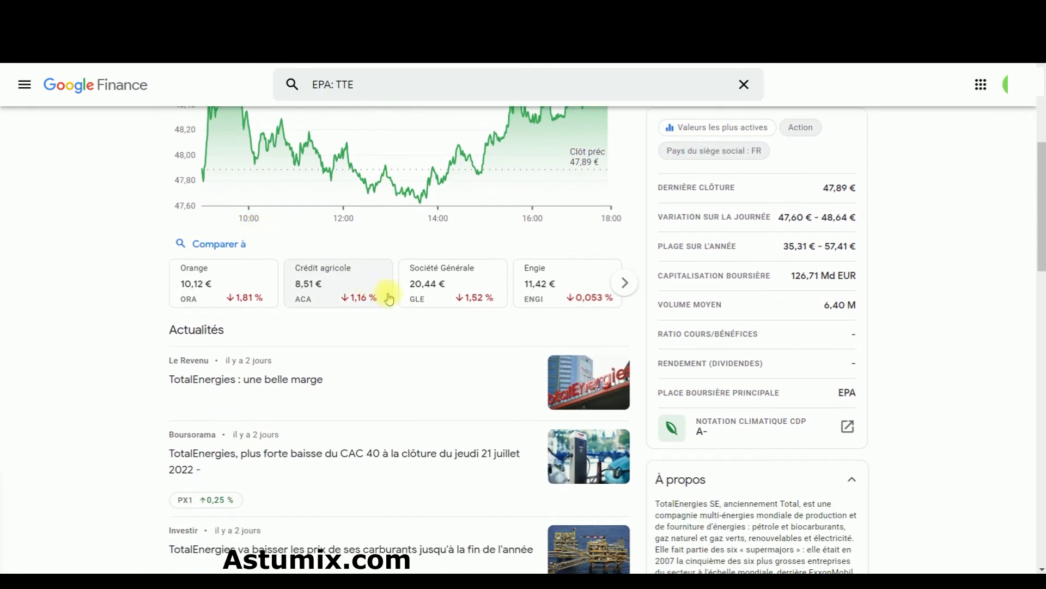
pyautogui.moveTo(676, 334); pyautogui.dragTo(855, 334)
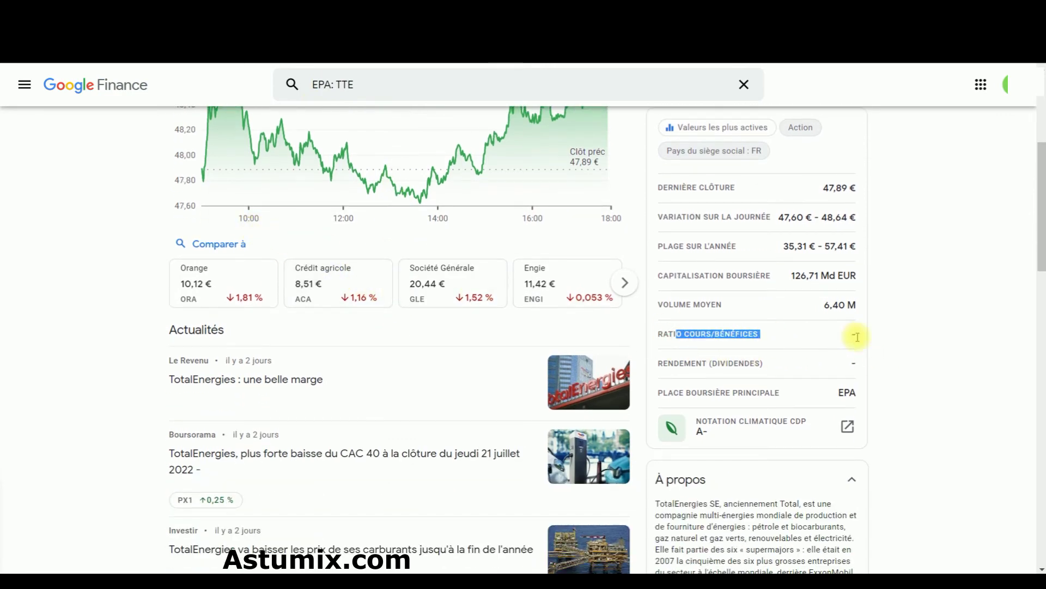
pyautogui.tripleClick(700, 375)
pyautogui.click(935, 328)
pyautogui.moveTo(703, 334); pyautogui.dragTo(760, 333)
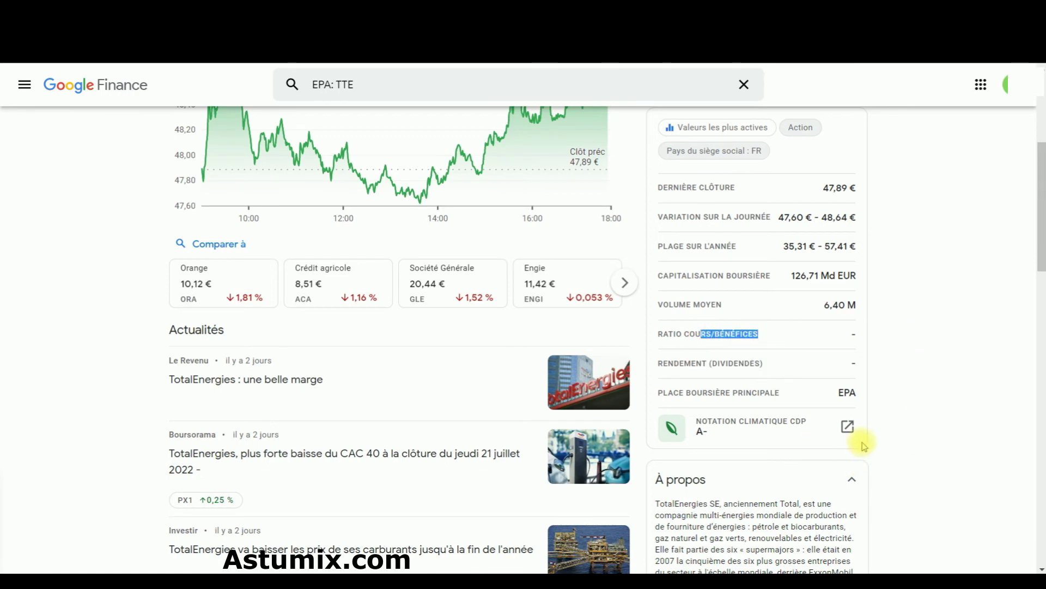
pyautogui.scroll(5, 360, 317)
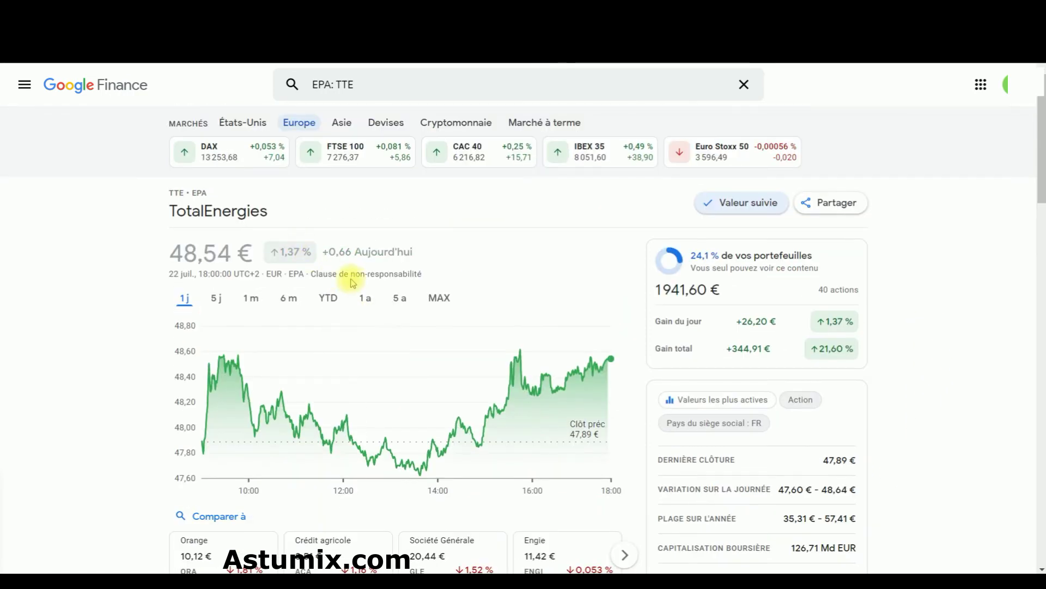
pyautogui.click(142, 64)
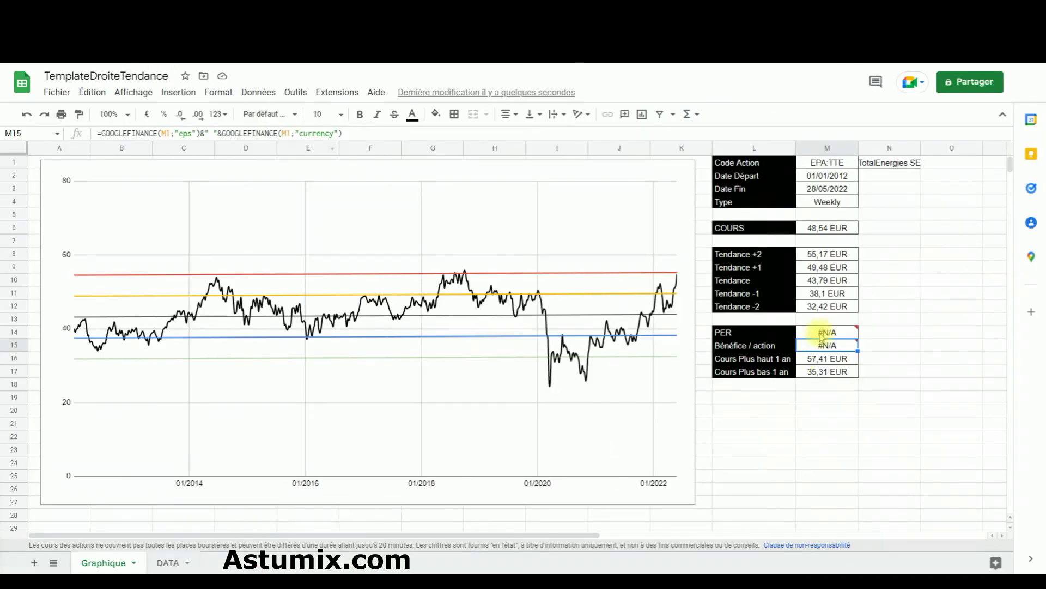
# Switch to Google Finance and search for the Apple stock to open its quote page
pyautogui.click(272, 64)
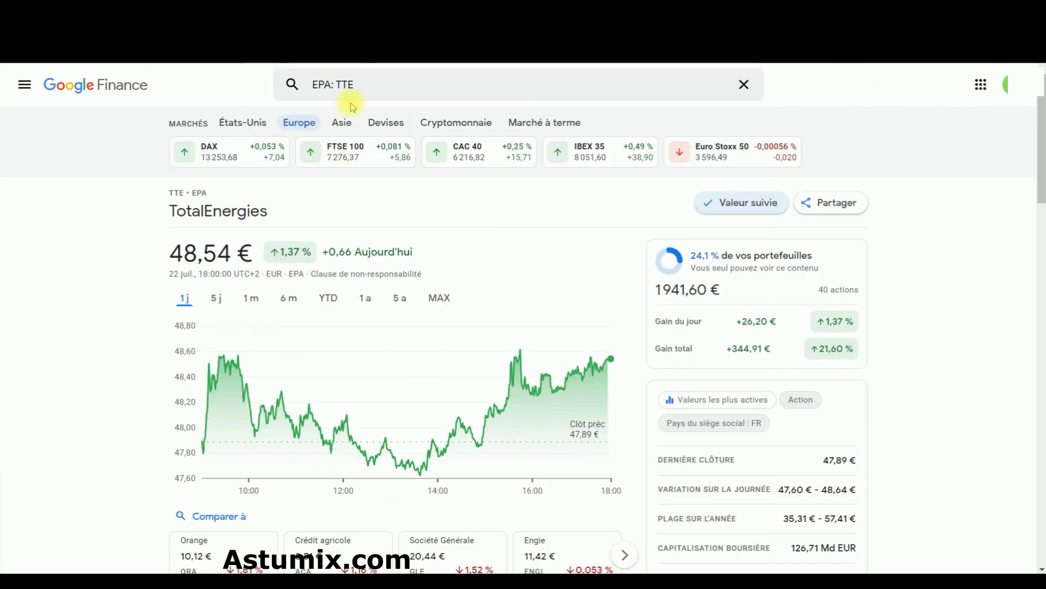
pyautogui.scroll(-5, 431, 270)
pyautogui.scroll(5, 374, 215)
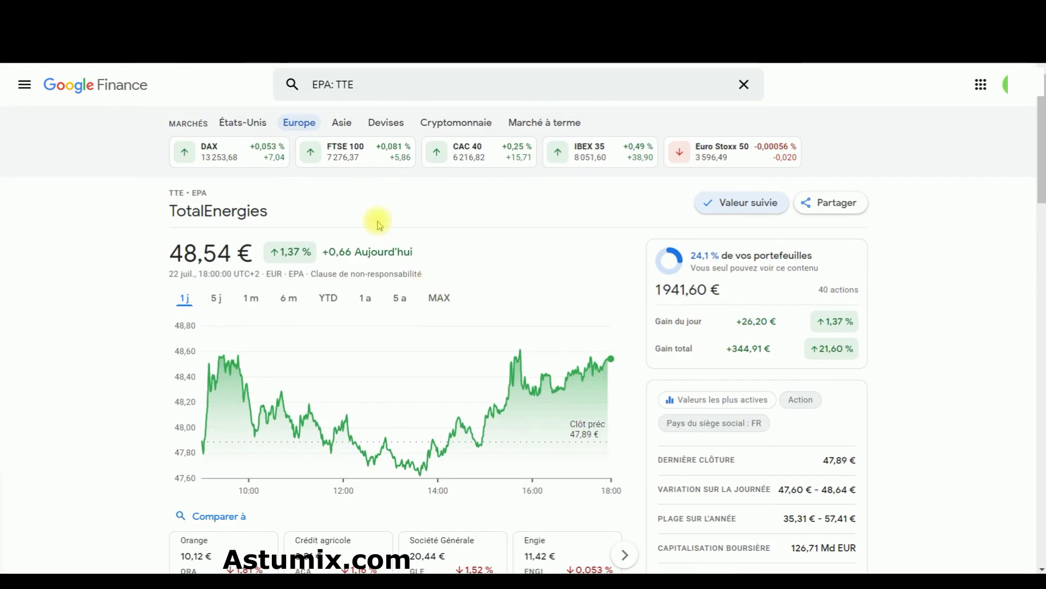
pyautogui.click(363, 92)
pyautogui.write('appl')
pyautogui.press('Return')
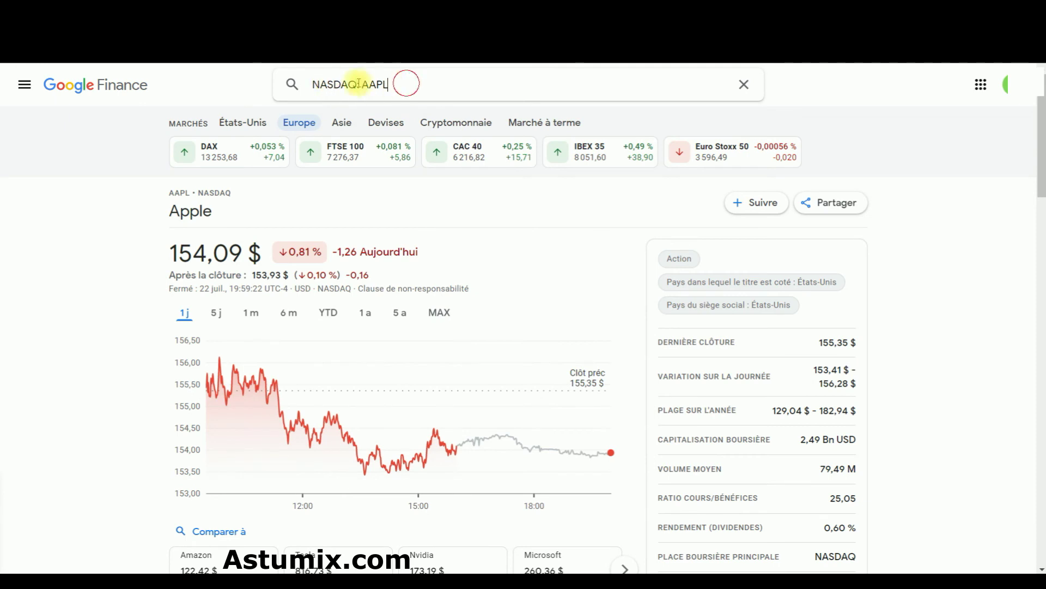
# Copy Apple's full stock code, NASDAQ: AAPL, from the Google Finance search text
pyautogui.moveTo(406, 84); pyautogui.dragTo(297, 84)
pyautogui.hotkey('ctrl', 'c')
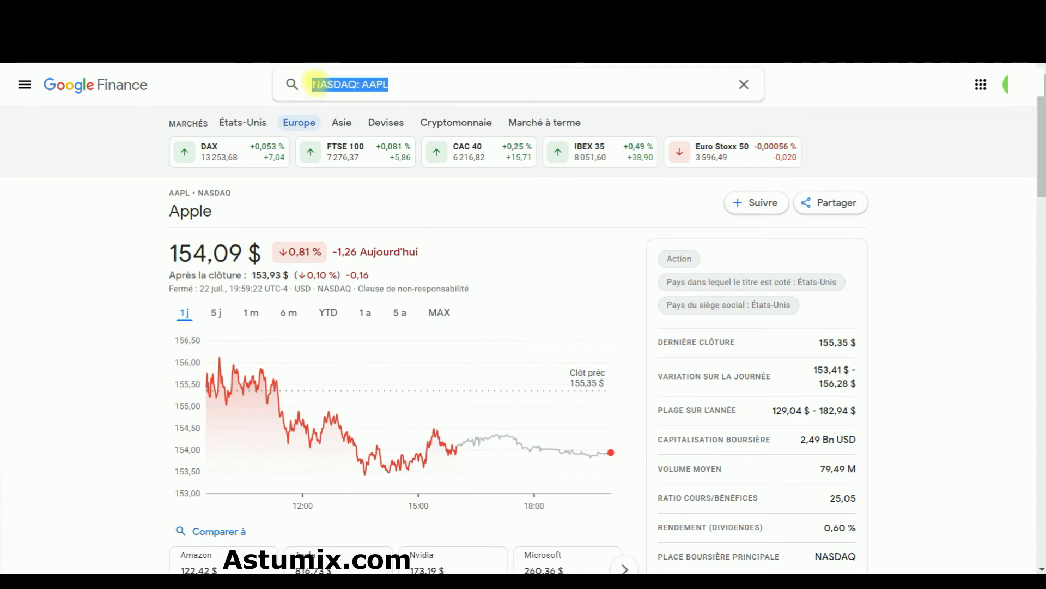
pyautogui.rightClick(343, 85)
pyautogui.click(374, 128)
pyautogui.rightClick(342, 84)
pyautogui.click(374, 129)
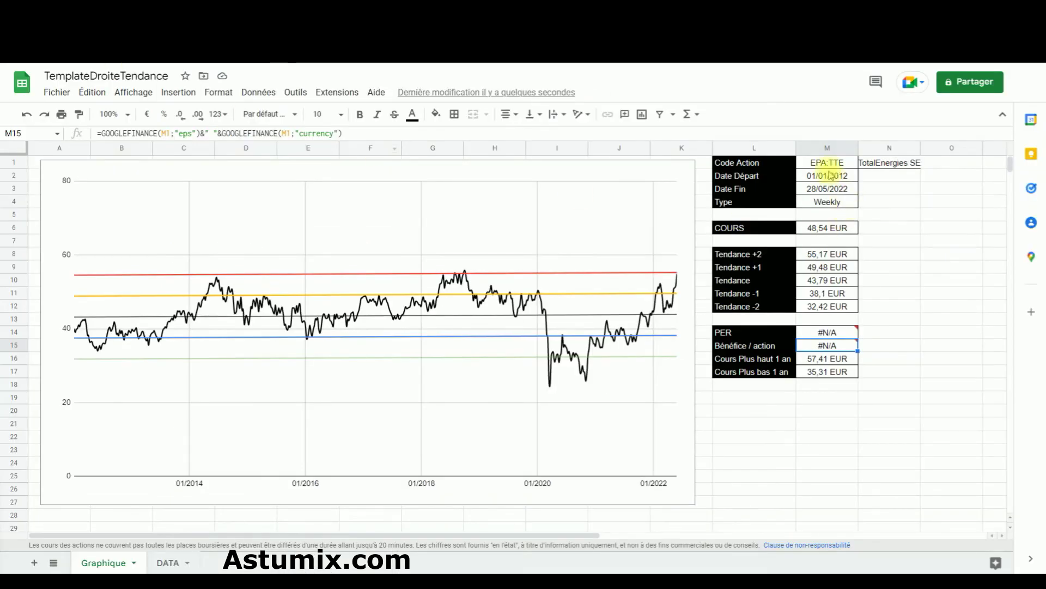
# In the Google Sheets trend-line spreadsheet, replace the Code Action value with the copied code, removing its space to give NASDAQ:AAPL
pyautogui.click(824, 162)
pyautogui.doubleClick(821, 160)
pyautogui.hotkey('ctrl', 'v')
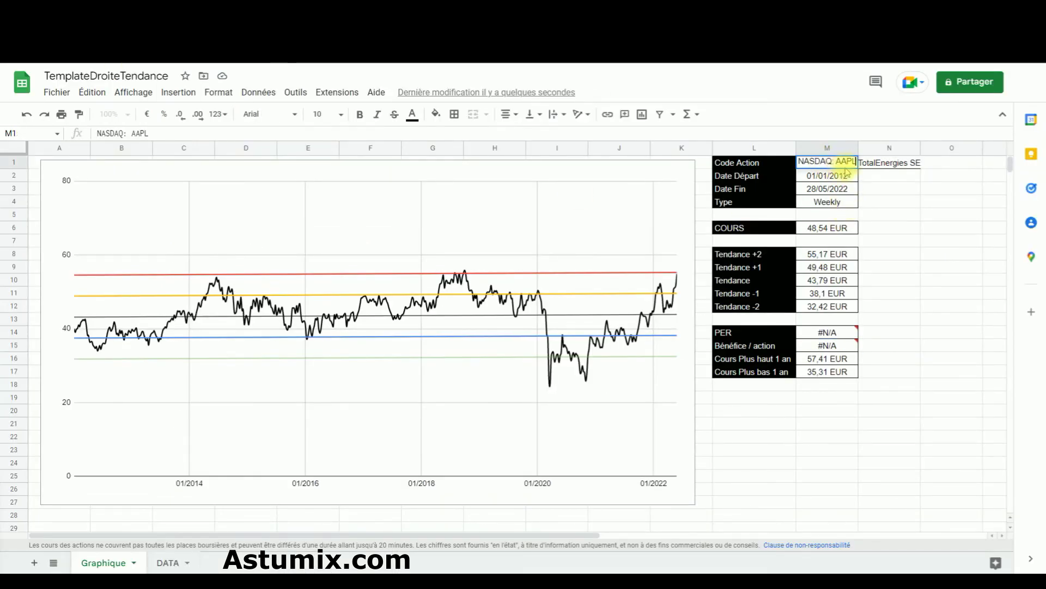
pyautogui.click(836, 161)
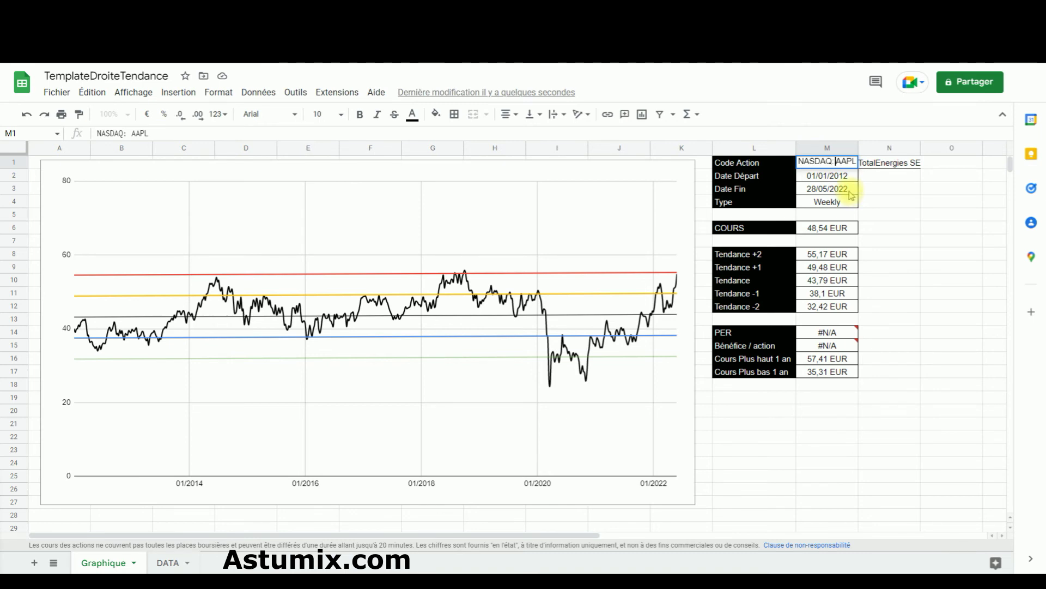
pyautogui.press('Delete')
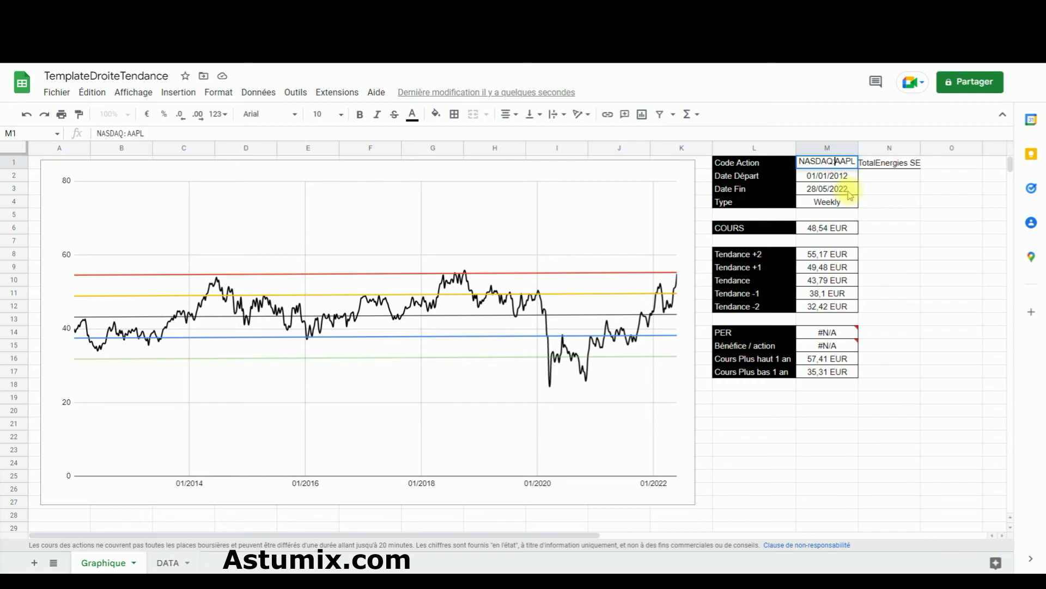
pyautogui.press('Return')
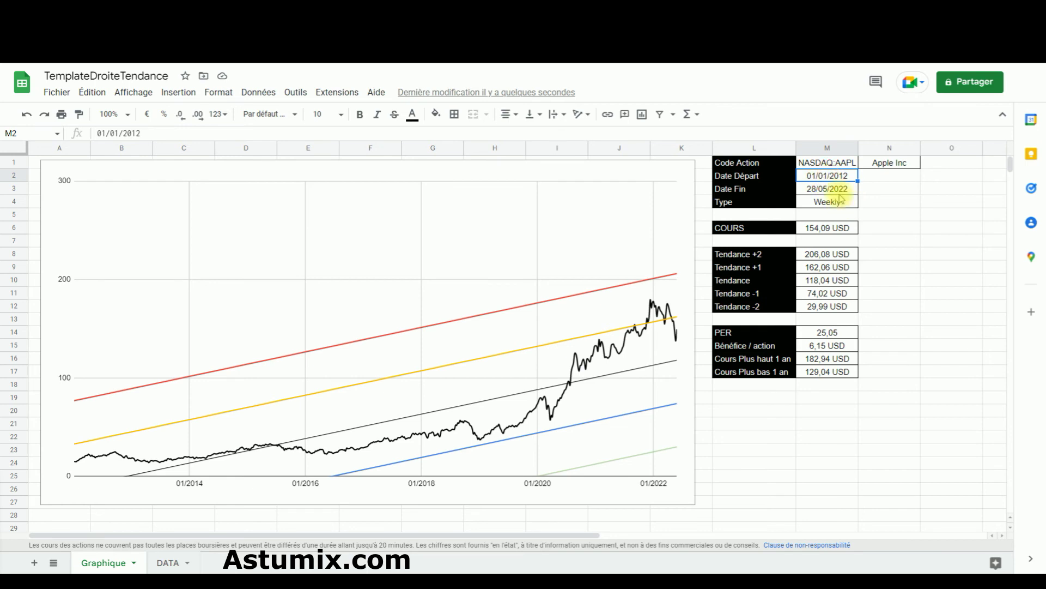
# Change the year of the start date (Date Départ) so that it reads 01/01/2018
pyautogui.moveTo(149, 133); pyautogui.dragTo(131, 133)
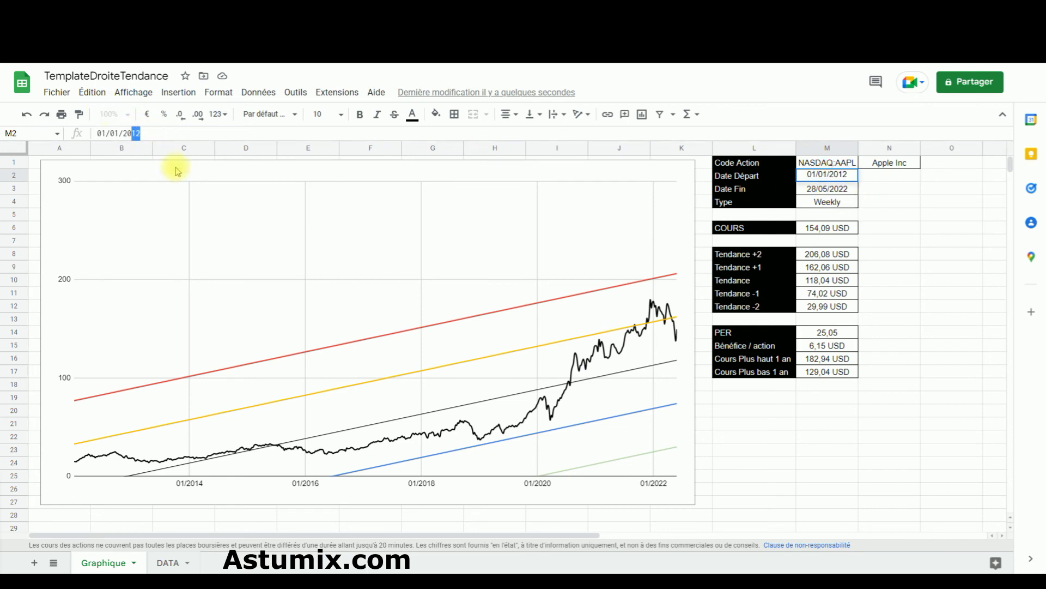
pyautogui.write('18')
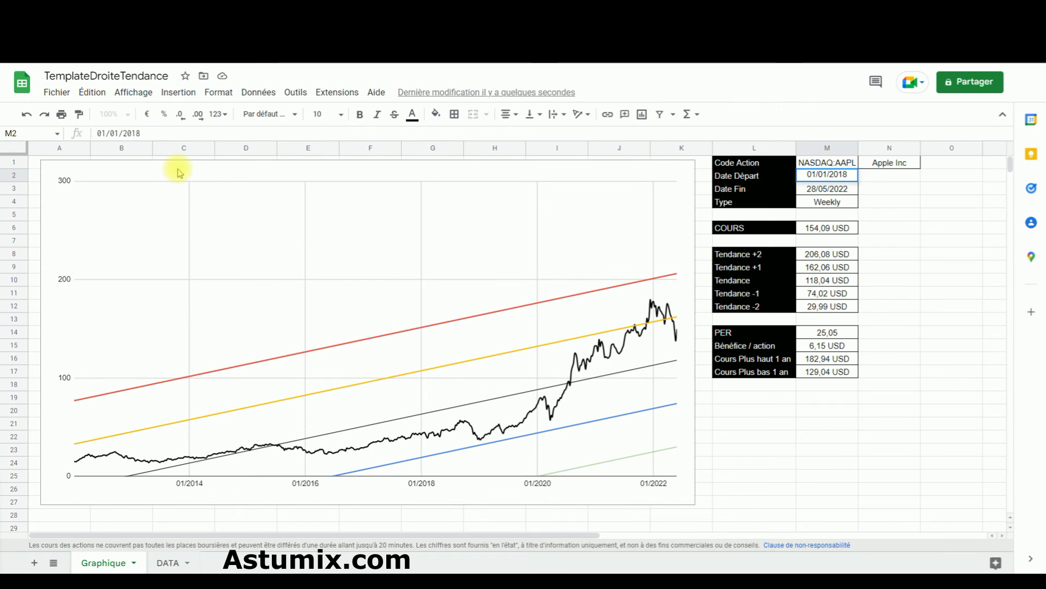
pyautogui.press('Return')
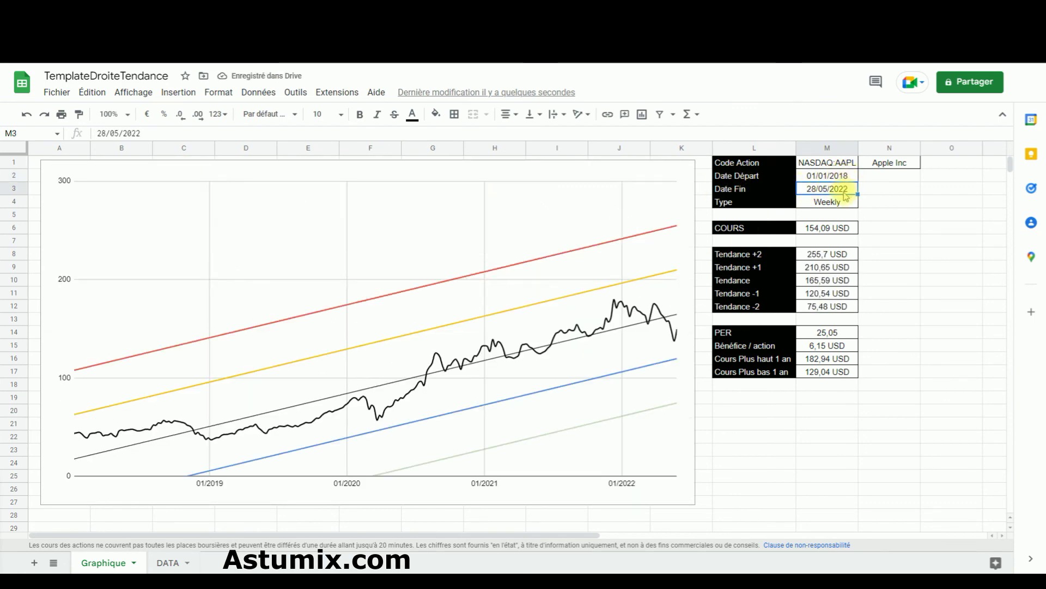
# Set the day and month of the start date (Date Départ) so that it reads 21/06/2018
pyautogui.click(829, 179)
pyautogui.click(117, 132)
pyautogui.press('BackSpace')
pyautogui.write('6')
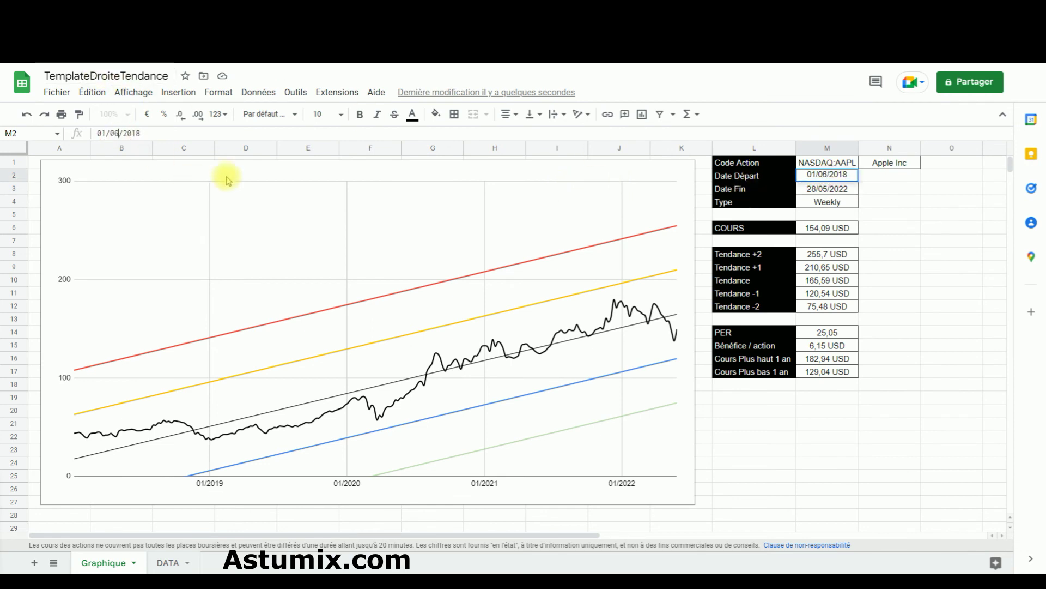
pyautogui.moveTo(100, 133); pyautogui.dragTo(72, 139)
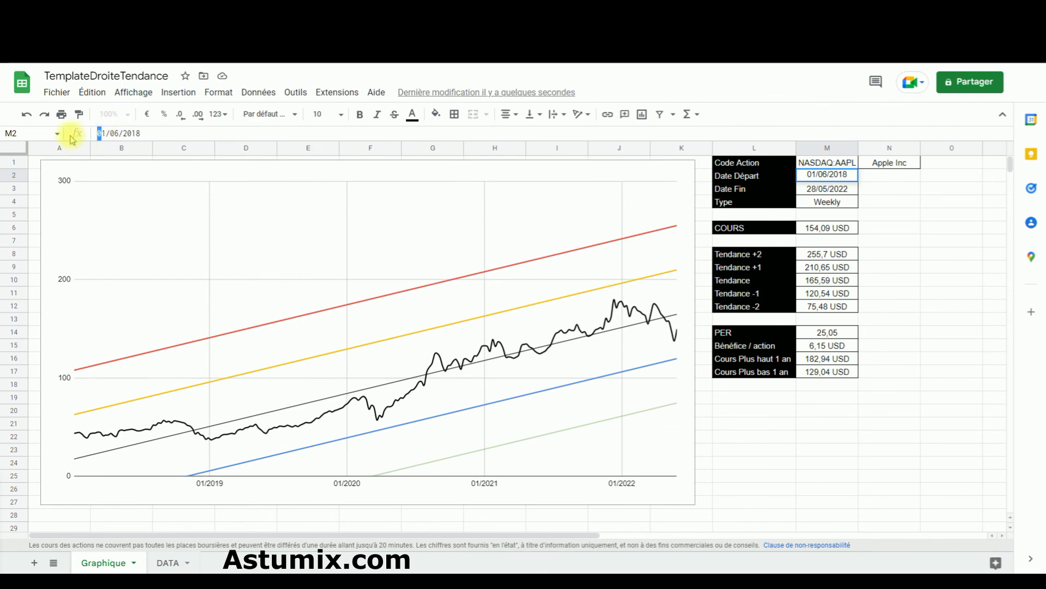
pyautogui.press('Return')
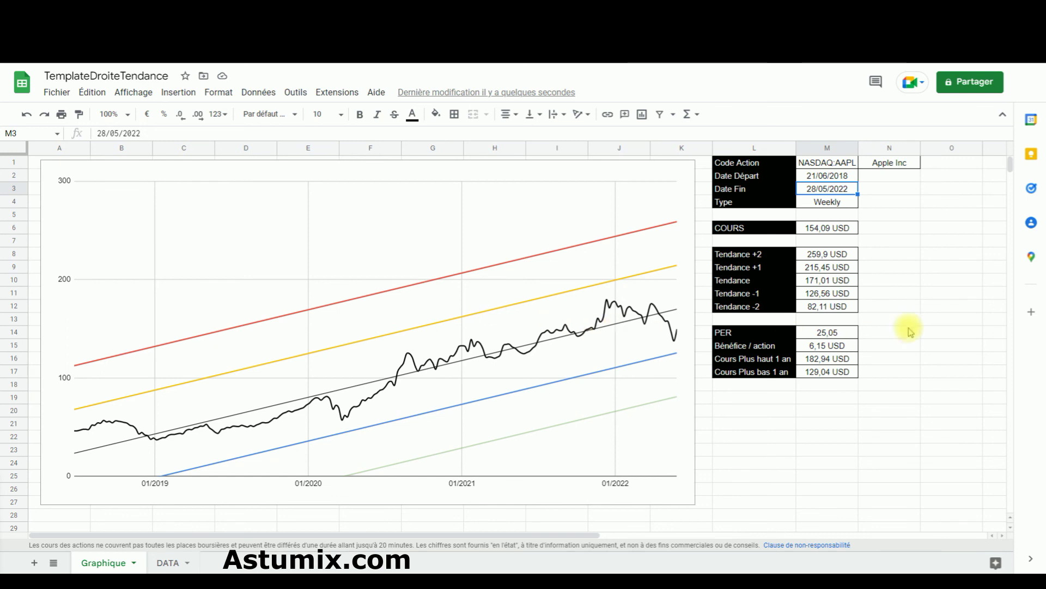
# Inspect the Tendance +2 cell for the Apple stock
pyautogui.click(813, 254)
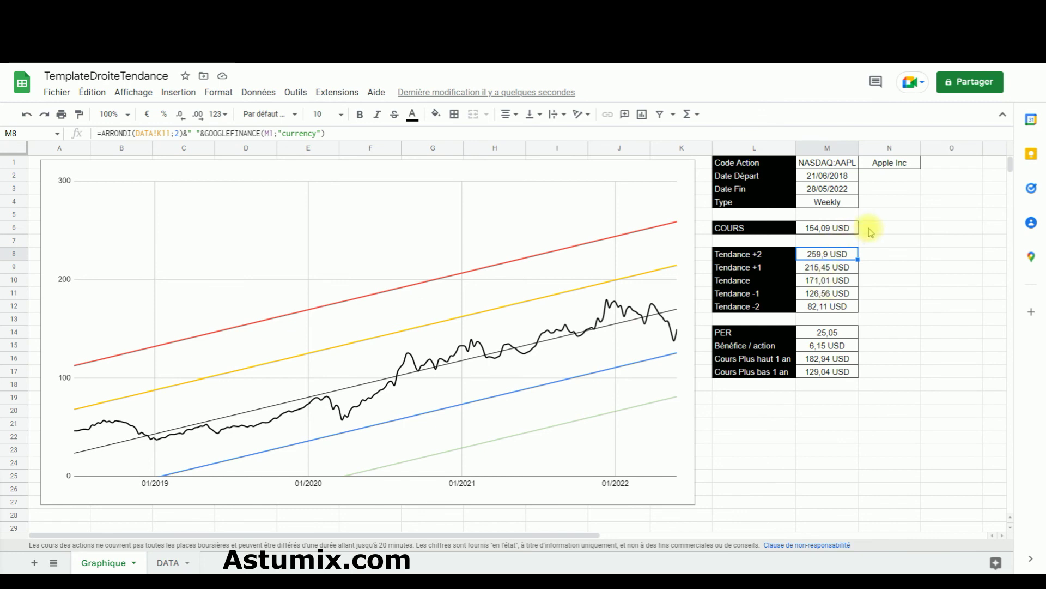